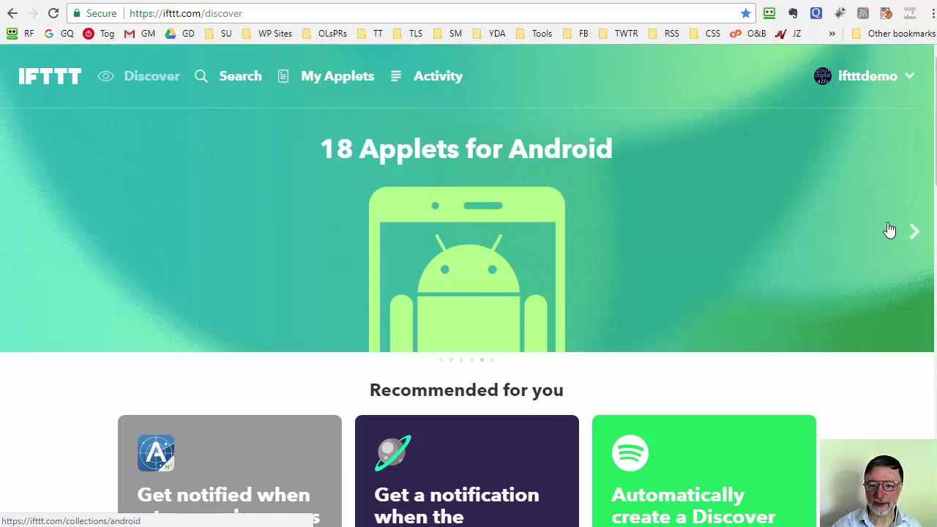
Open the account's connected services and go on to the catalogue of all services.
{"action": "left_click", "coordinate": [908, 76]}
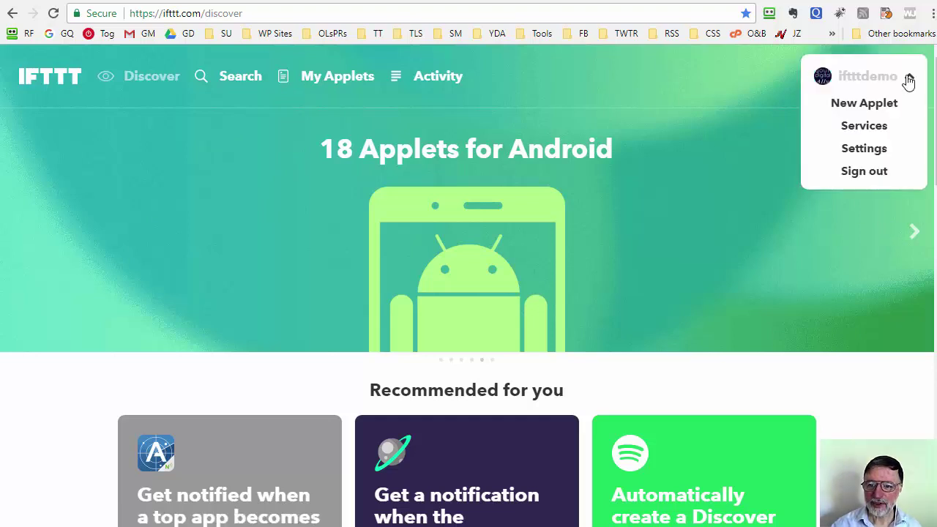
{"action": "left_click", "coordinate": [867, 127]}
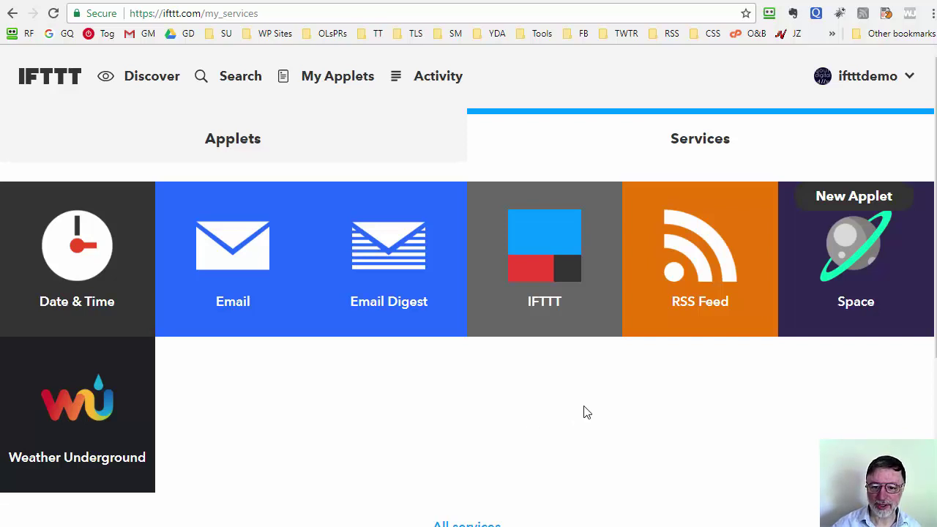
{"action": "scroll", "coordinate": [390, 426], "scroll_direction": "down", "scroll_amount": 3}
{"action": "scroll", "coordinate": [373, 288], "scroll_direction": "up", "scroll_amount": 3}
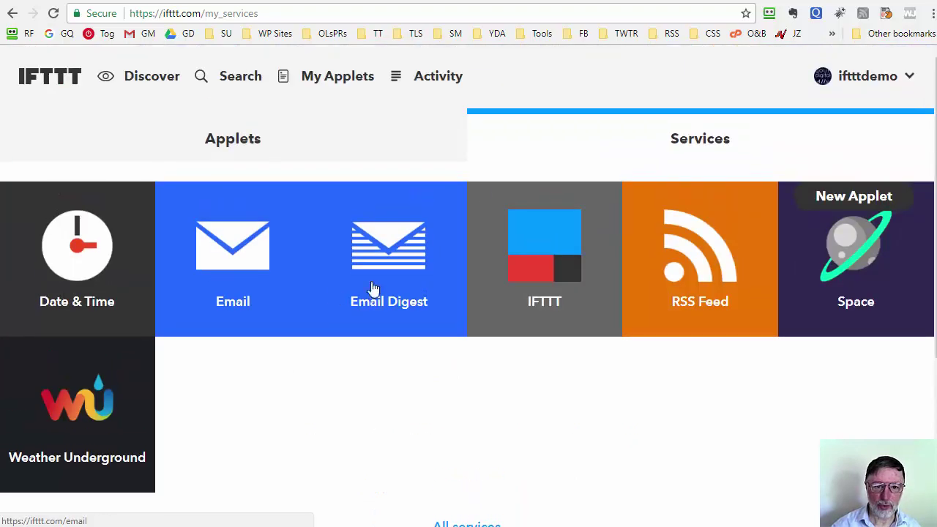
{"action": "scroll", "coordinate": [446, 416], "scroll_direction": "down", "scroll_amount": 3}
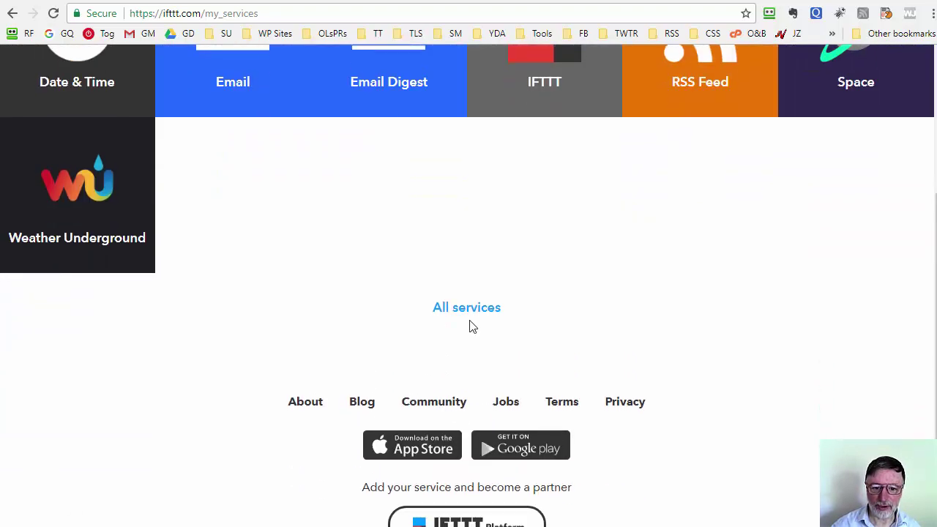
{"action": "left_click", "coordinate": [470, 312]}
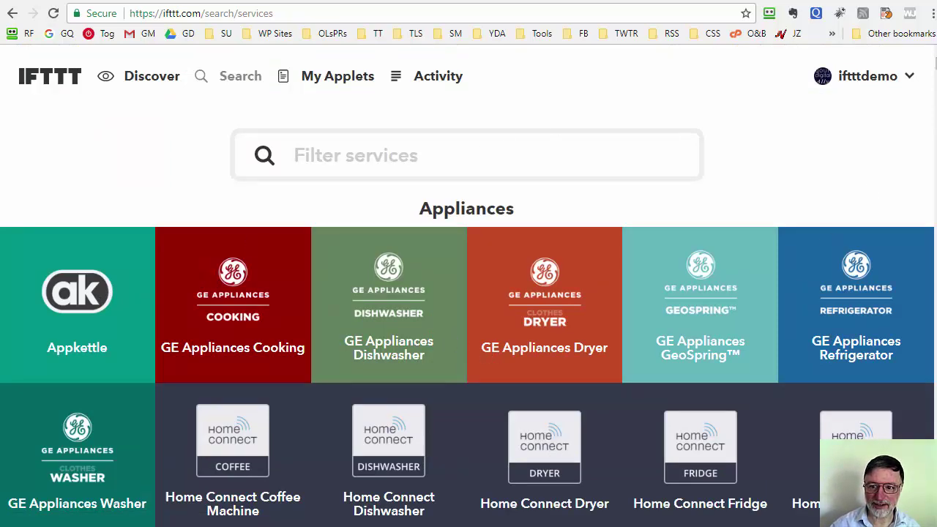
Examine the categories in the full services catalogue, from Appliances onwards, and return to its beginning.
{"action": "scroll", "coordinate": [469, 285], "scroll_direction": "down", "scroll_amount": 5}
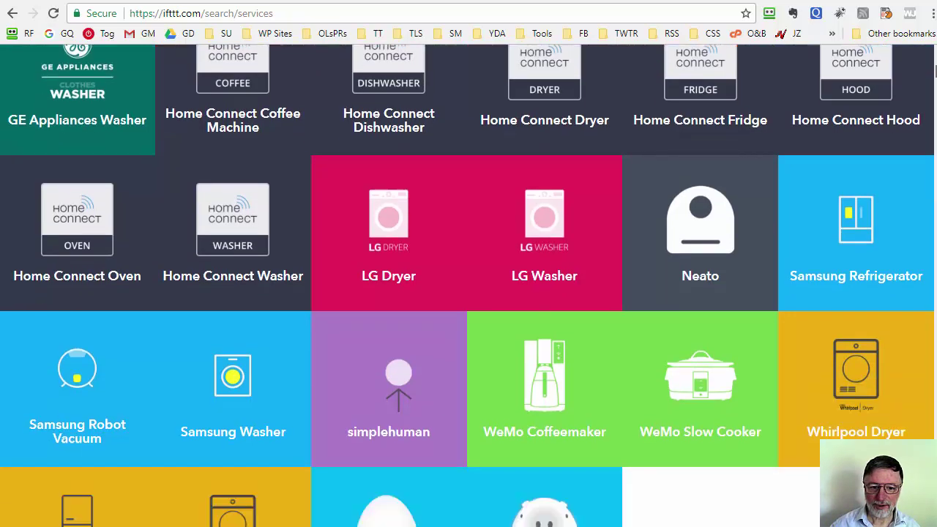
{"action": "scroll", "coordinate": [931, 90], "scroll_direction": "down", "scroll_amount": 6}
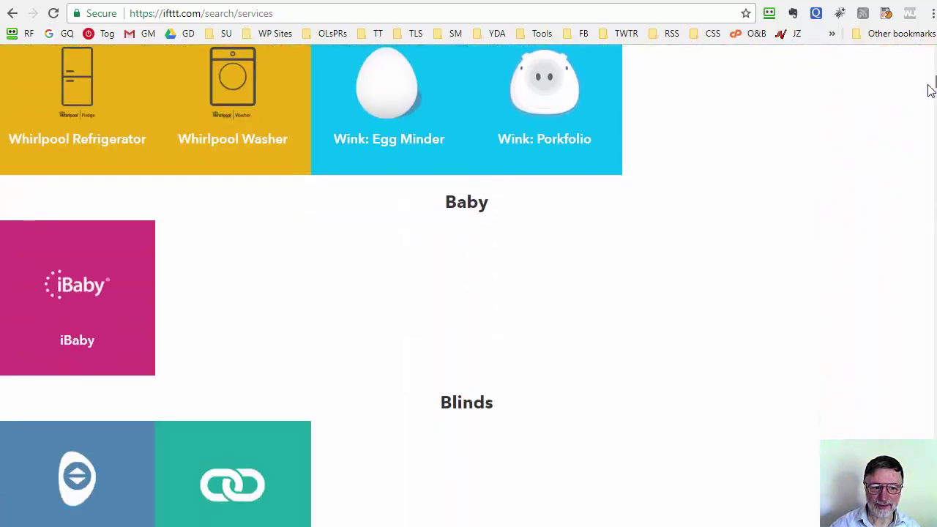
{"action": "scroll", "coordinate": [931, 89], "scroll_direction": "down", "scroll_amount": 15}
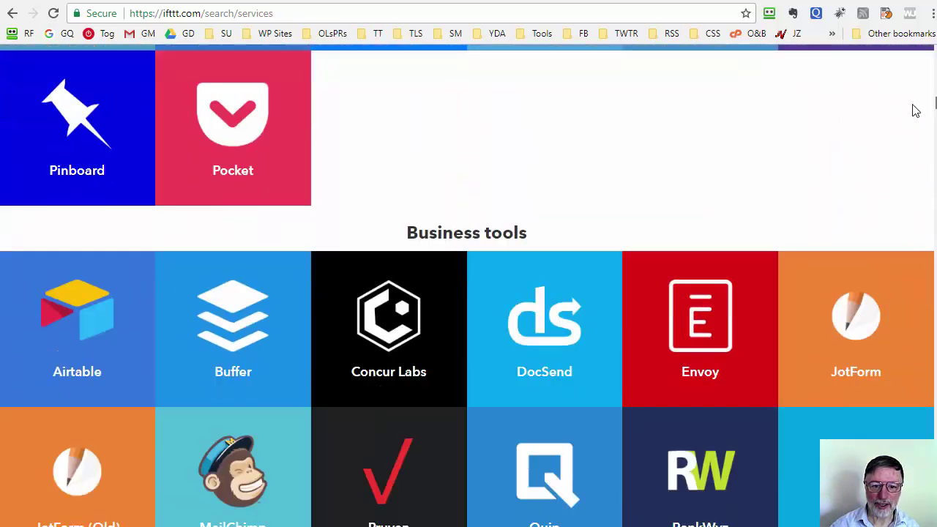
{"action": "scroll", "coordinate": [915, 110], "scroll_direction": "down", "scroll_amount": 14}
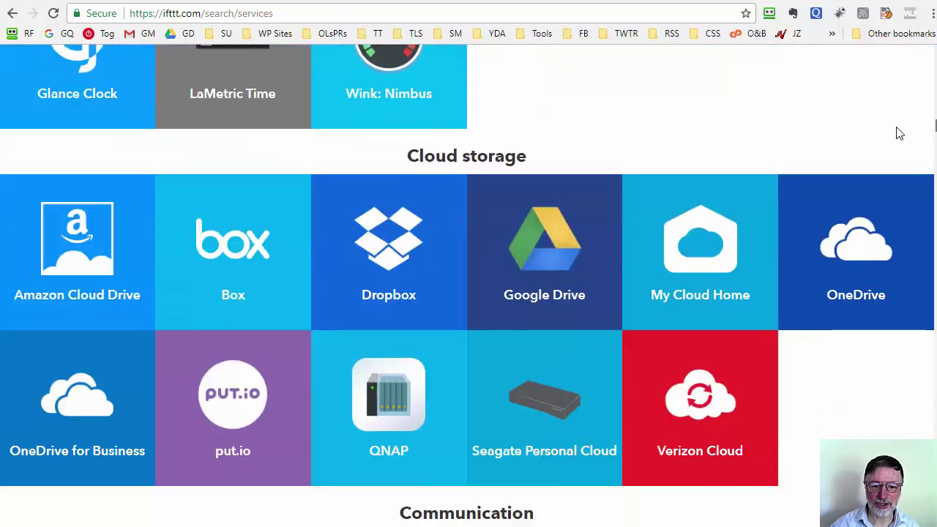
{"action": "scroll", "coordinate": [900, 133], "scroll_direction": "down", "scroll_amount": 11}
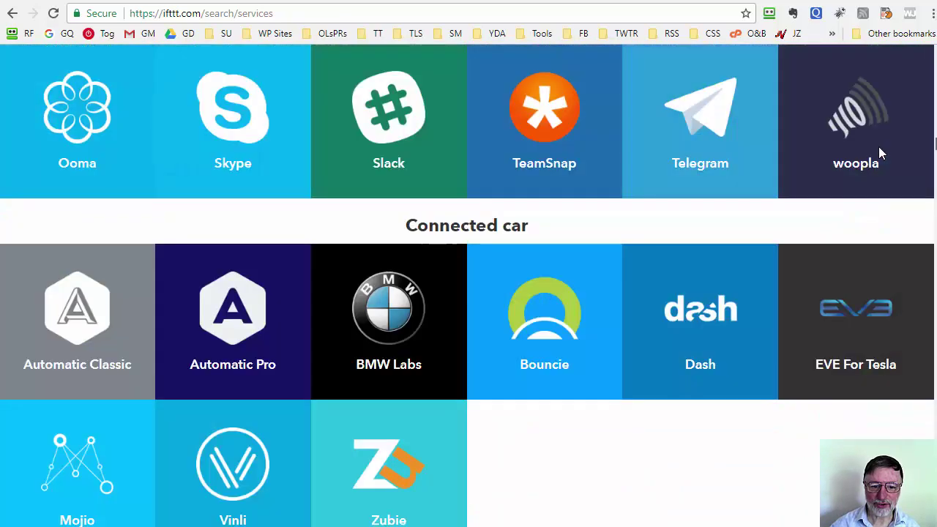
{"action": "scroll", "coordinate": [878, 153], "scroll_direction": "down", "scroll_amount": 16}
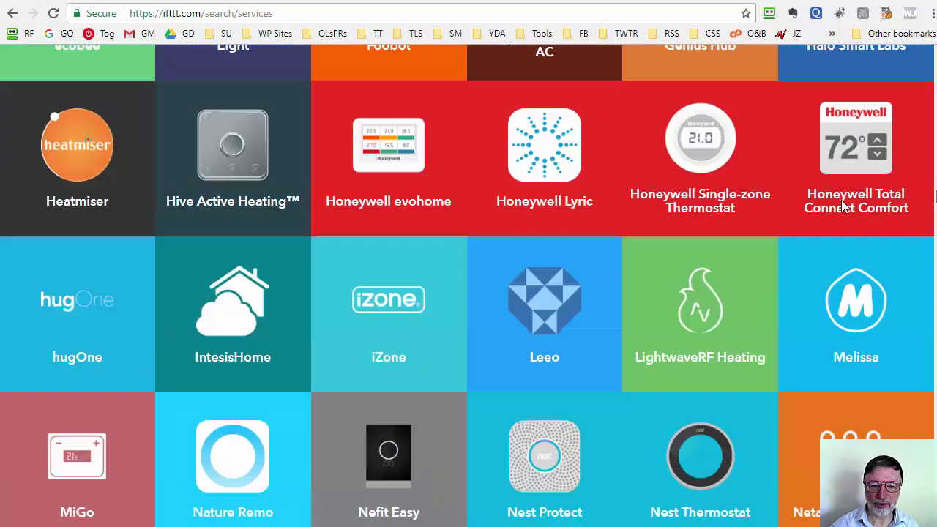
{"action": "key", "text": "Home"}
{"action": "left_click_drag", "start_coordinate": [849, 289], "coordinate": [888, 51]}
Filter the services for "twitter" and connect the Twitter service, authorising IFTTT to use the account.
{"action": "left_click", "coordinate": [307, 150]}
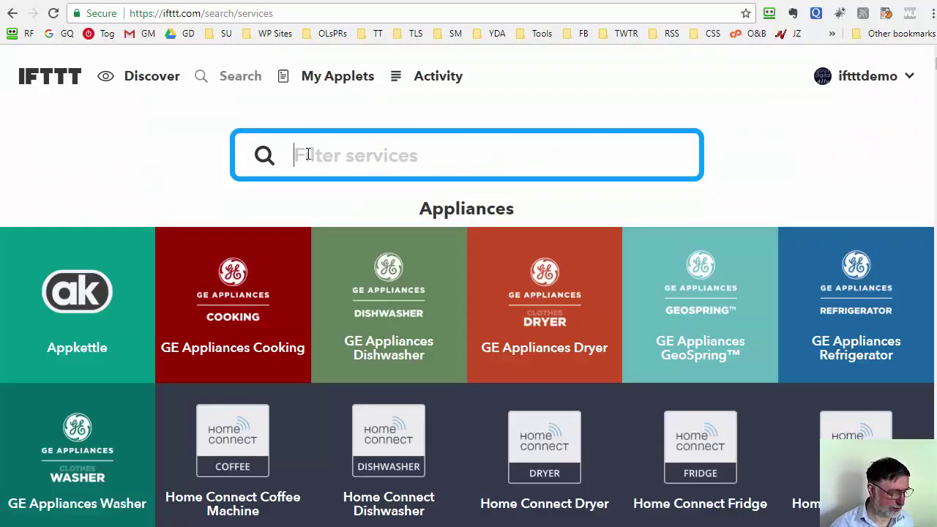
{"action": "type", "text": "t"}
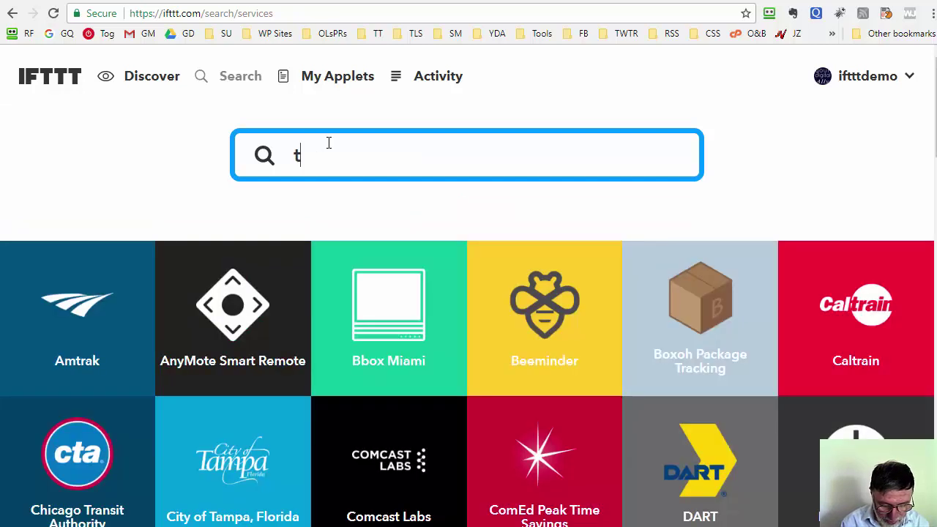
{"action": "type", "text": "witter"}
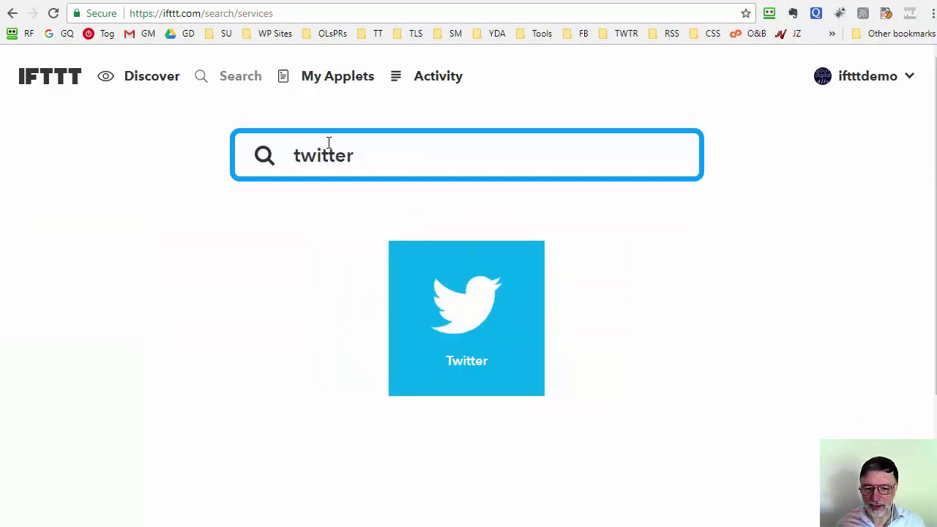
{"action": "left_click", "coordinate": [470, 320]}
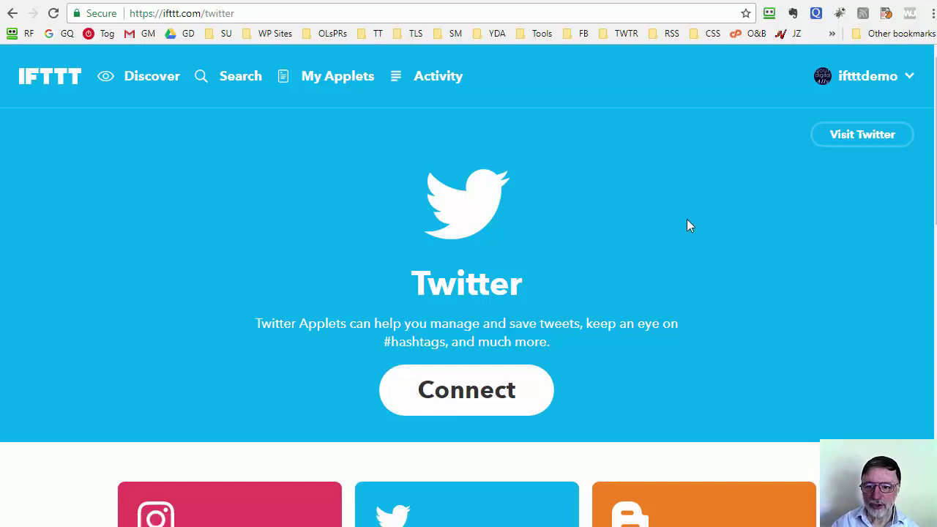
{"action": "left_click", "coordinate": [456, 394]}
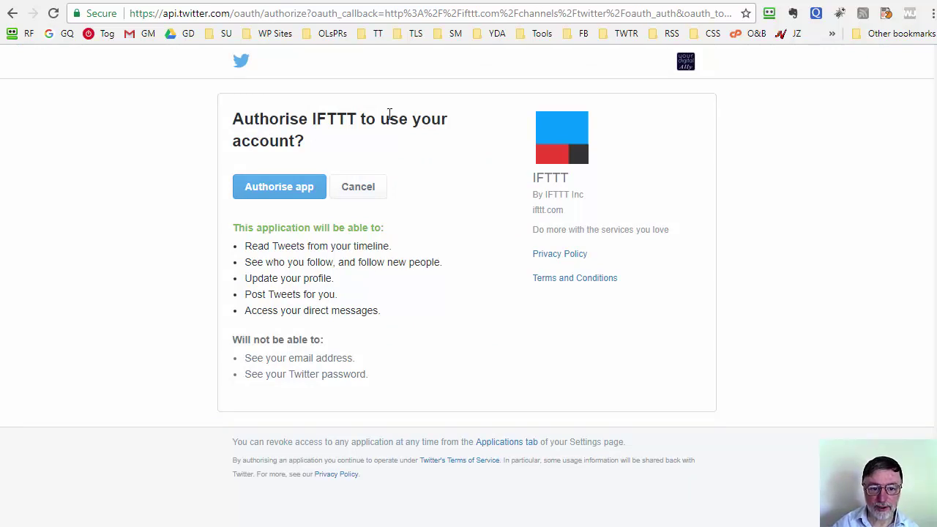
{"action": "left_click", "coordinate": [270, 193]}
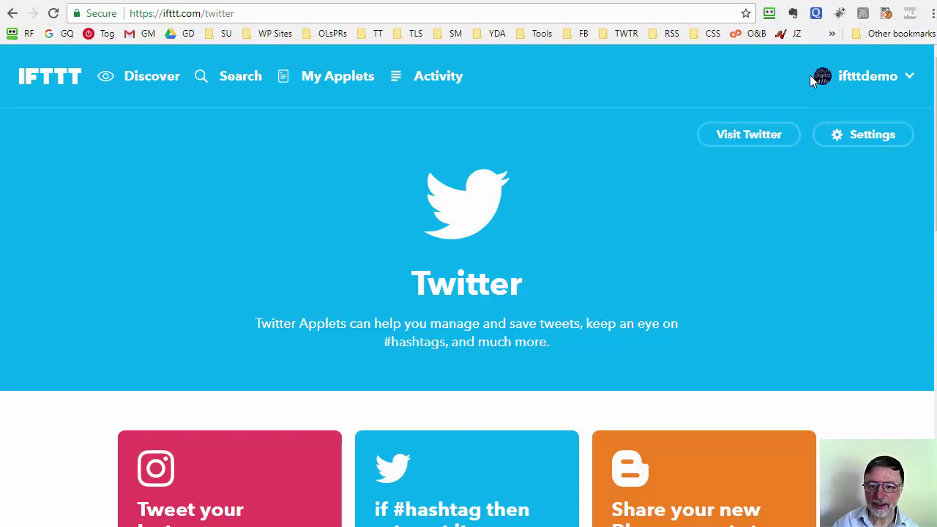
Open the profile service choice in the account settings and examine which services can supply the profile.
{"action": "left_click", "coordinate": [910, 78]}
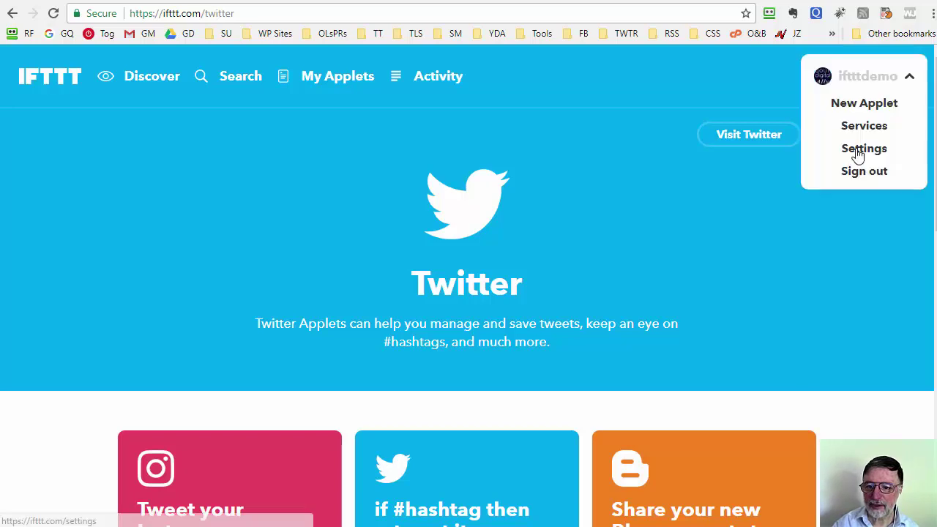
{"action": "left_click", "coordinate": [855, 152]}
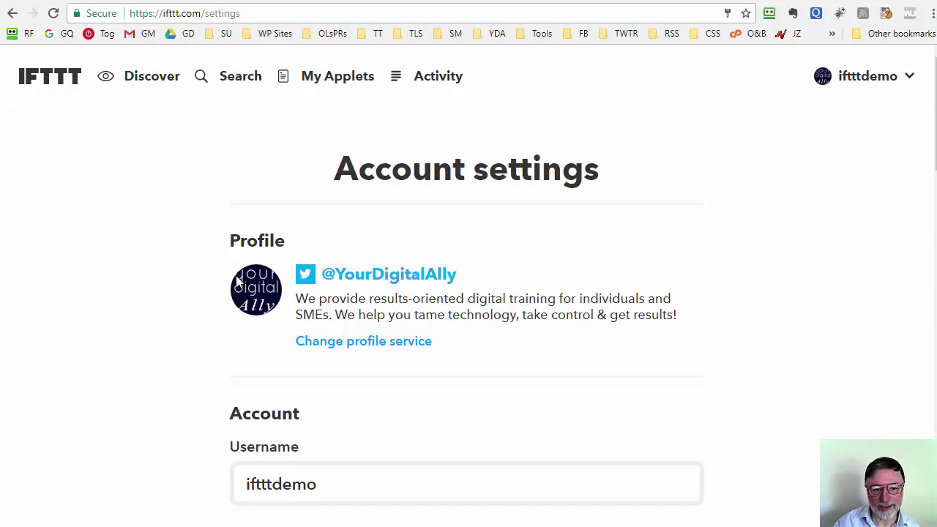
{"action": "left_click", "coordinate": [342, 345]}
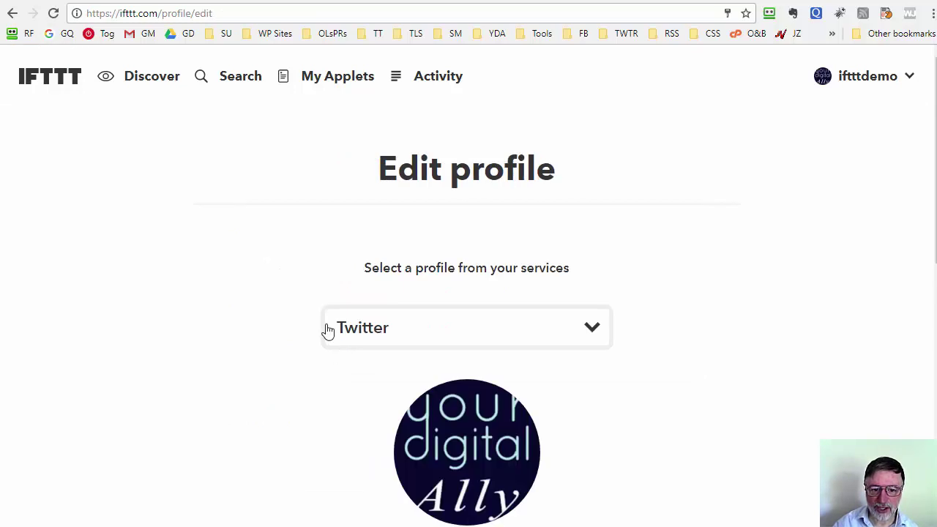
{"action": "left_click", "coordinate": [368, 330]}
{"action": "scroll", "coordinate": [262, 350], "scroll_direction": "down", "scroll_amount": 3}
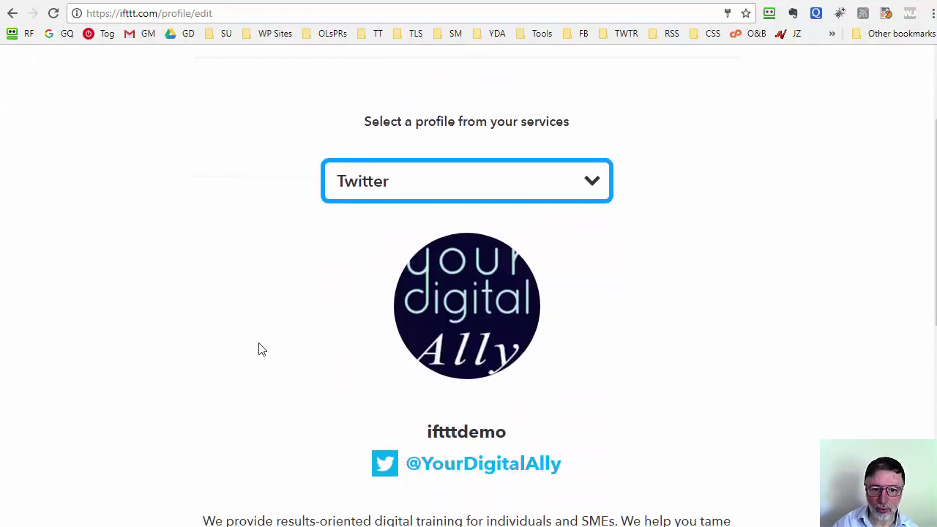
{"action": "scroll", "coordinate": [262, 350], "scroll_direction": "up", "scroll_amount": 1}
{"action": "left_click", "coordinate": [341, 272]}
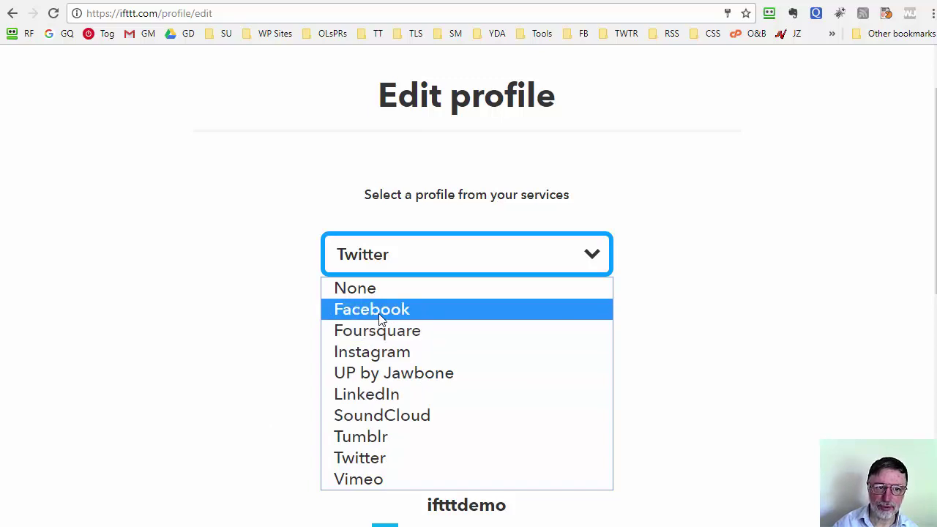
{"action": "left_click", "coordinate": [161, 323]}
{"action": "scroll", "coordinate": [845, 412], "scroll_direction": "down", "scroll_amount": 1}
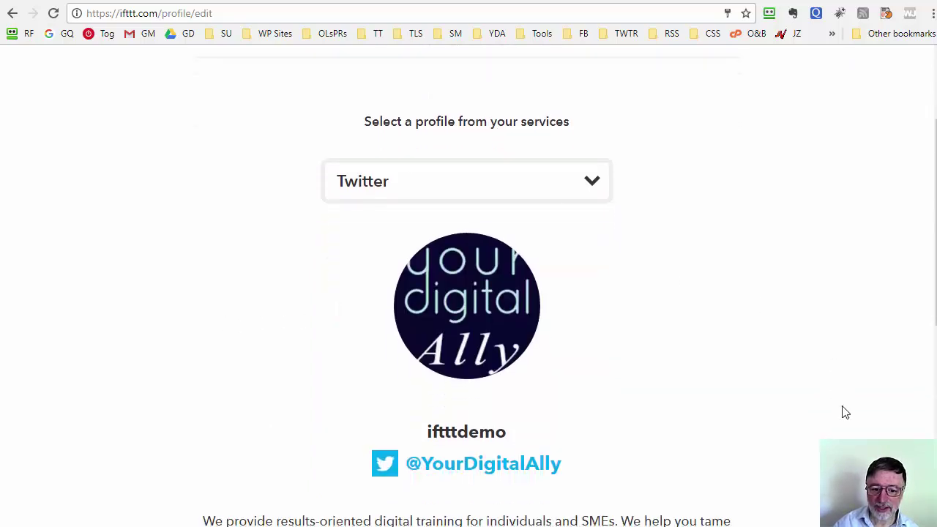
{"action": "scroll", "coordinate": [846, 413], "scroll_direction": "up", "scroll_amount": 2}
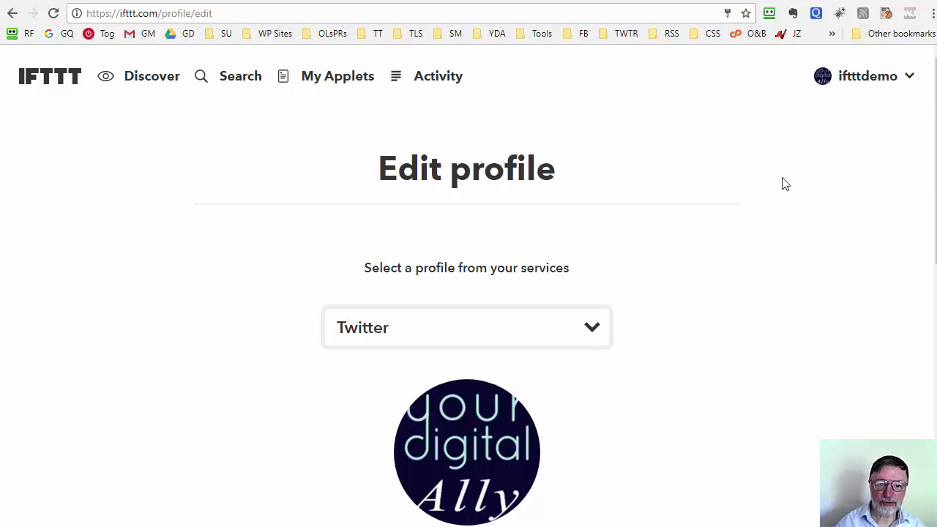
Start a new applet from My Applets and open the service choice for its "this" part.
{"action": "left_click", "coordinate": [328, 80]}
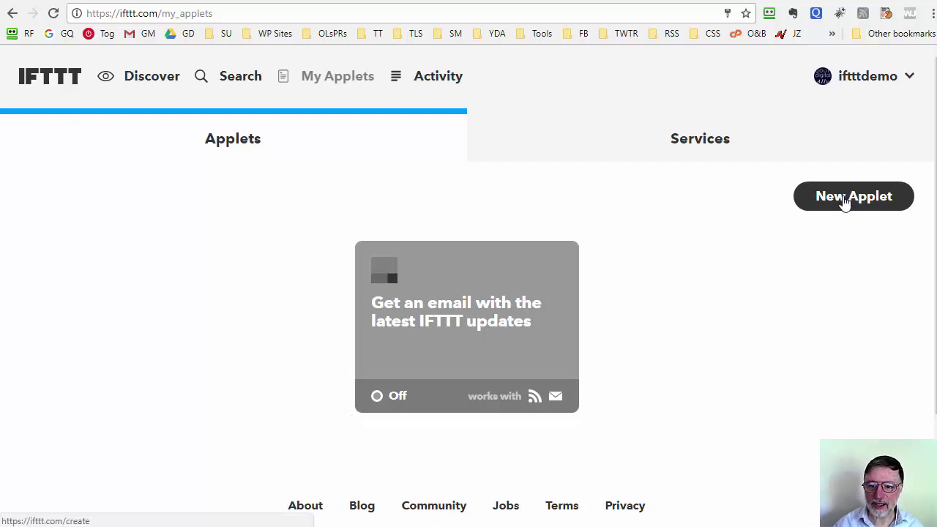
{"action": "left_click", "coordinate": [844, 202]}
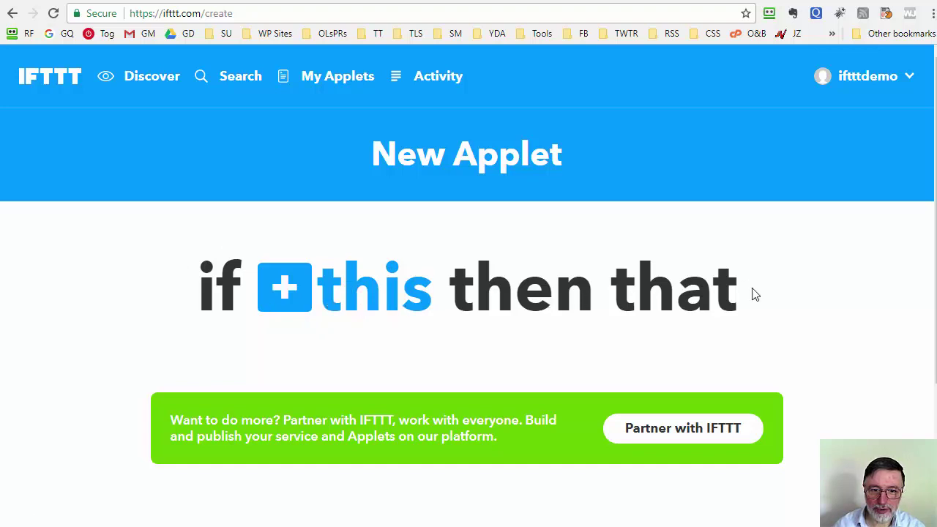
{"action": "left_click", "coordinate": [328, 296]}
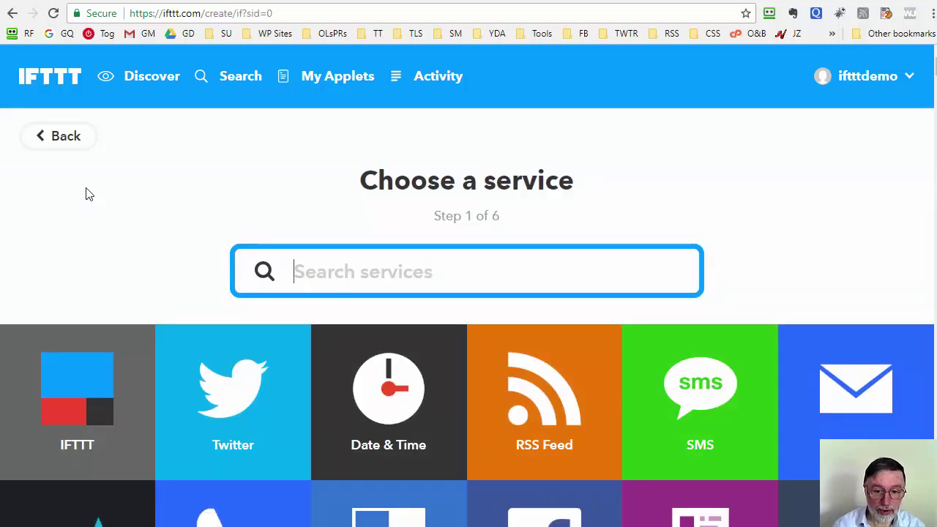
{"action": "left_click", "coordinate": [538, 412]}
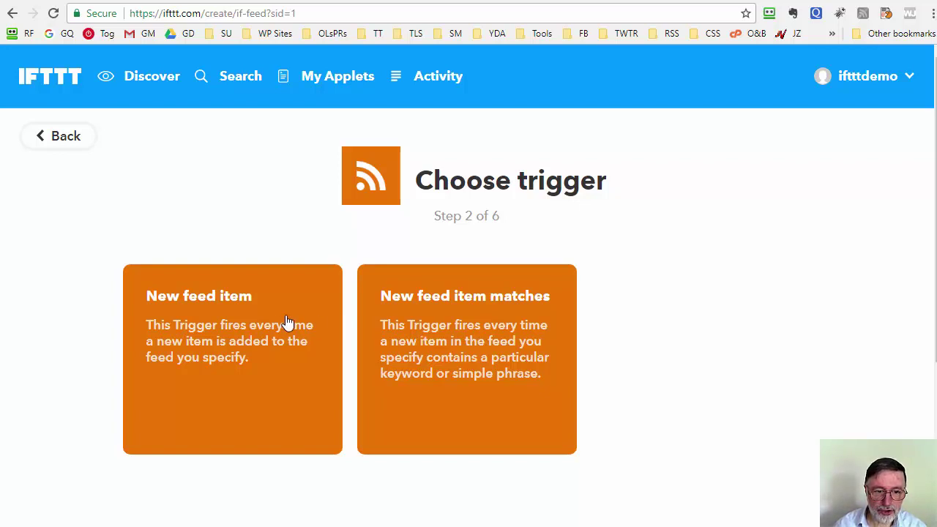
{"action": "left_click", "coordinate": [176, 333]}
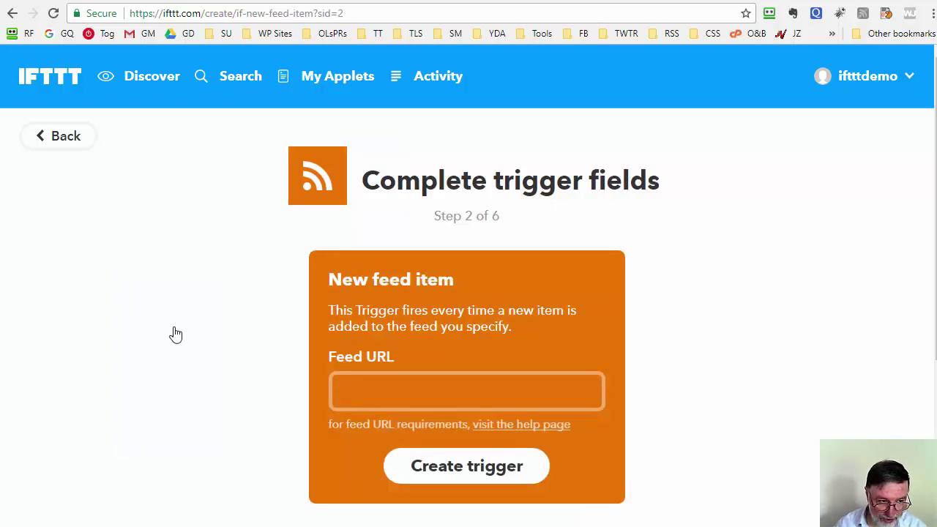
{"action": "left_click", "coordinate": [382, 394]}
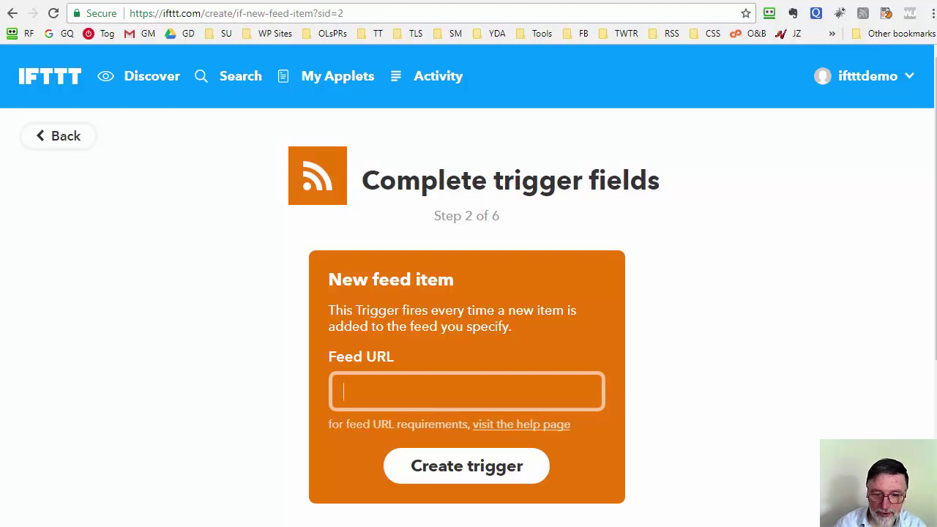
{"action": "type", "text": "http://yourdigitalally.com/feed"}
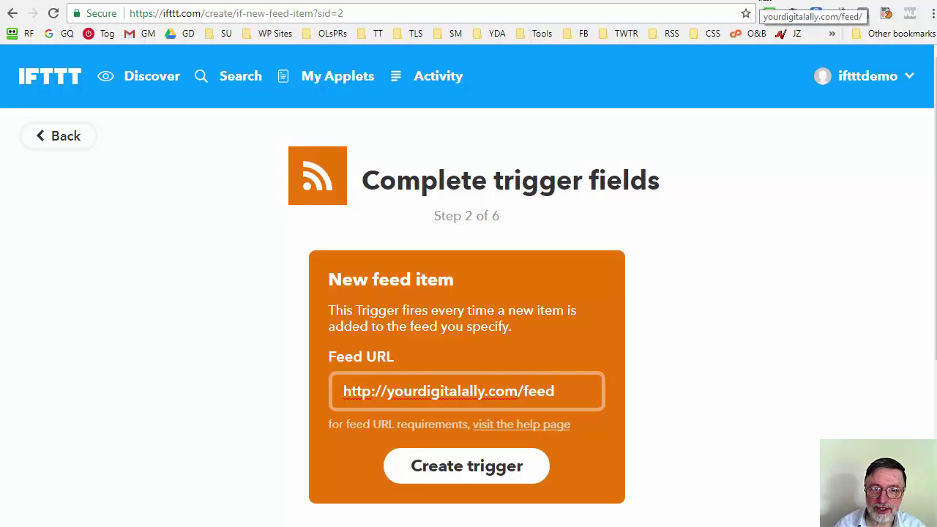
Examine the raw RSS feed at yourdigitalally.com/feed/ in the other browser tab and return to the applet's trigger fields.
{"action": "left_click", "coordinate": [766, 7]}
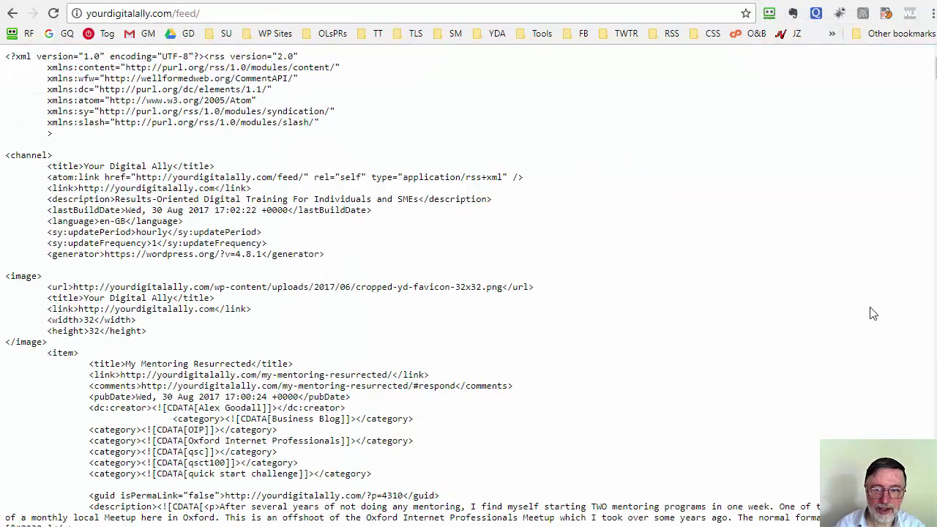
{"action": "scroll", "coordinate": [469, 286], "scroll_direction": "down", "scroll_amount": 15}
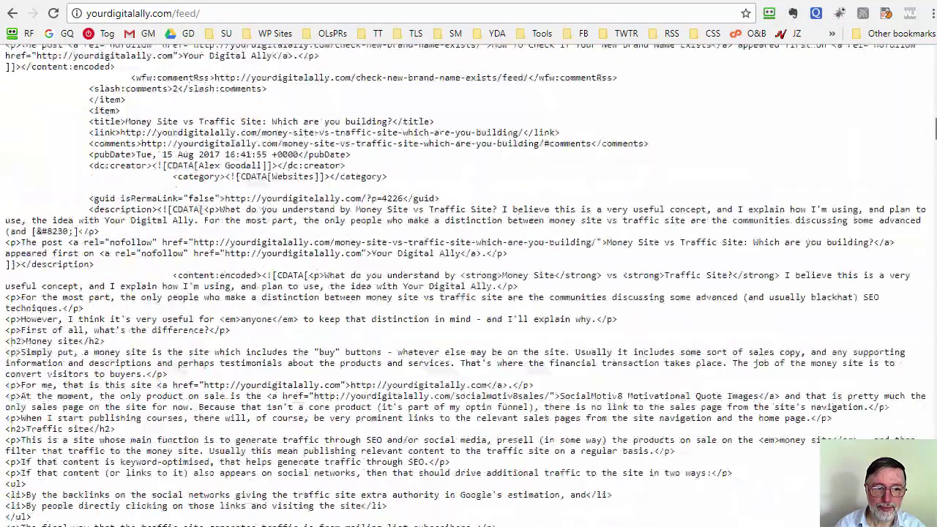
{"action": "scroll", "coordinate": [469, 285], "scroll_direction": "up", "scroll_amount": 10}
{"action": "scroll", "coordinate": [469, 285], "scroll_direction": "up", "scroll_amount": 6}
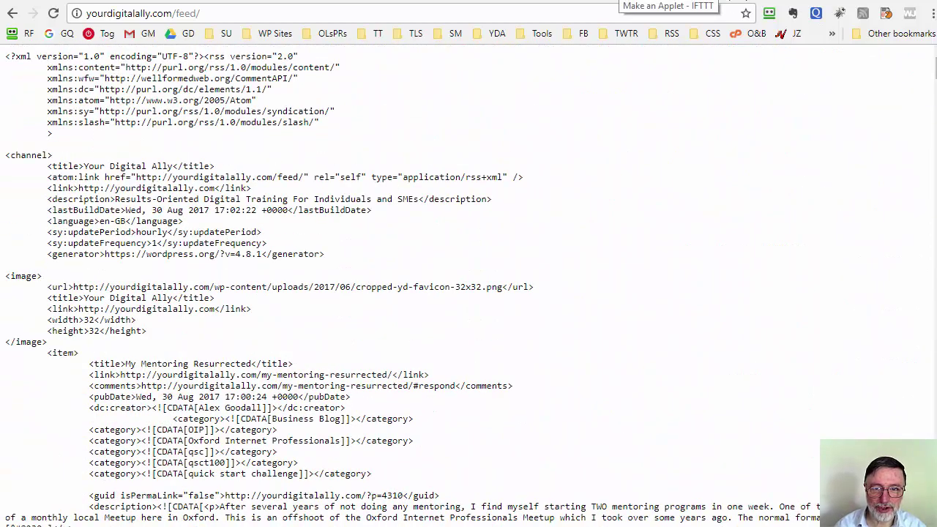
{"action": "left_click", "coordinate": [668, 2]}
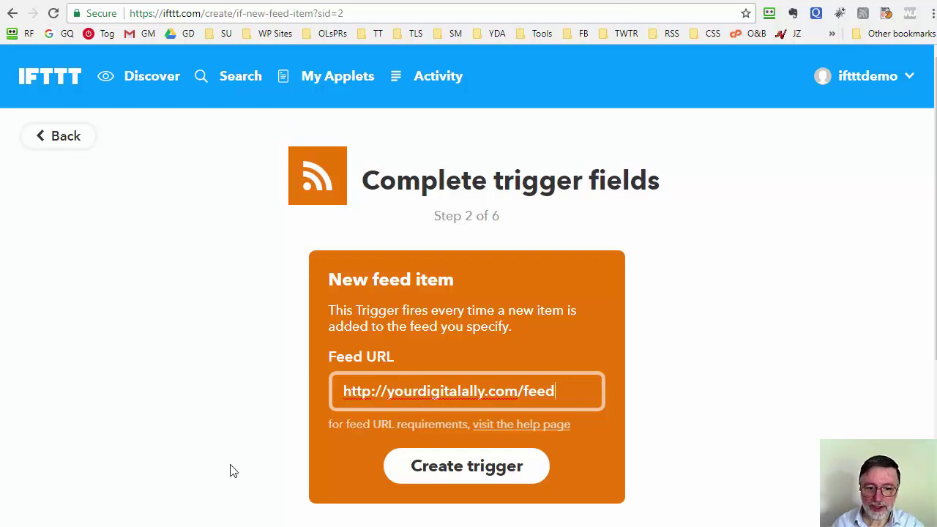
Create the feed trigger and choose Twitter as the service for the applet's "that" part.
{"action": "left_click", "coordinate": [456, 472]}
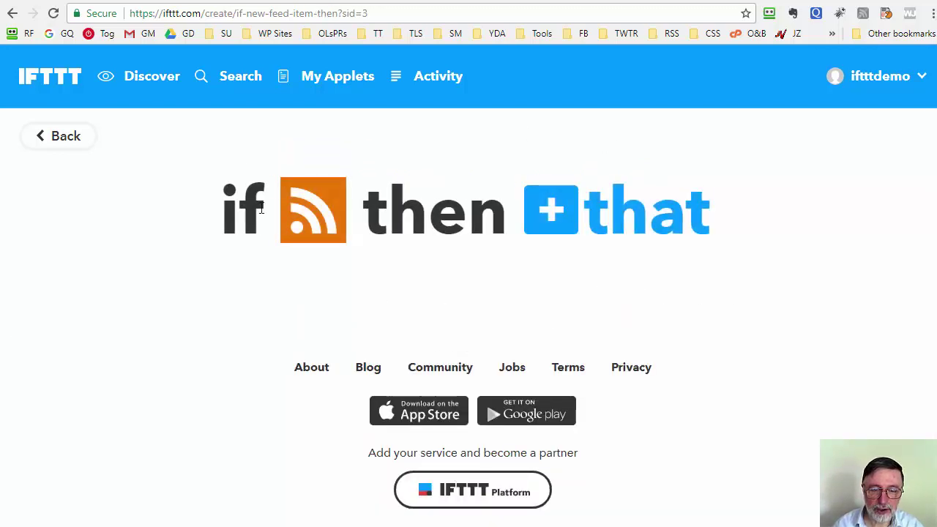
{"action": "left_click", "coordinate": [556, 213]}
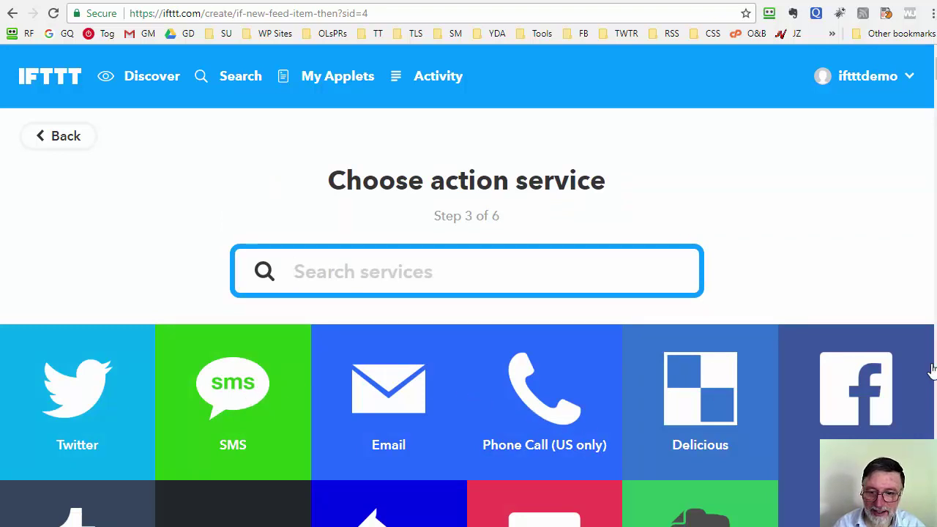
{"action": "scroll", "coordinate": [840, 242], "scroll_direction": "down", "scroll_amount": 1}
{"action": "scroll", "coordinate": [853, 350], "scroll_direction": "down", "scroll_amount": 2}
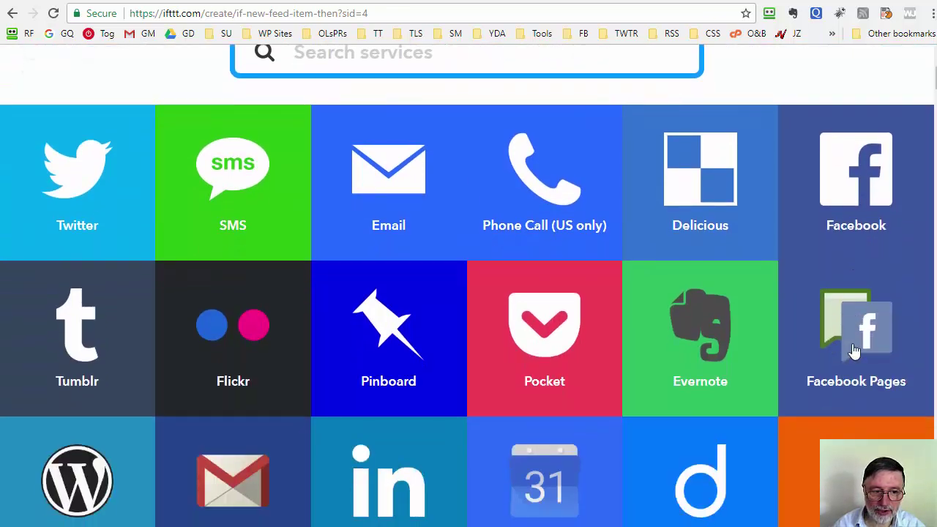
{"action": "scroll", "coordinate": [429, 254], "scroll_direction": "down", "scroll_amount": 7}
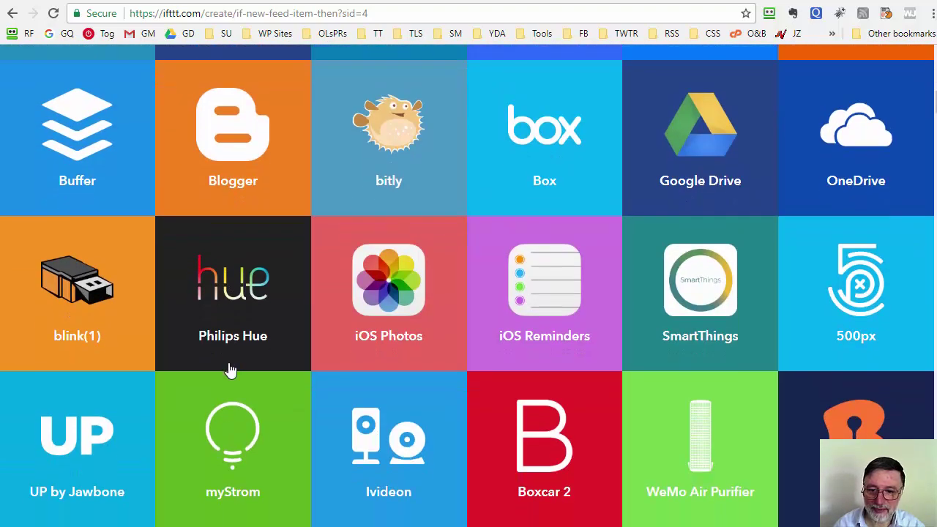
{"action": "scroll", "coordinate": [230, 371], "scroll_direction": "up", "scroll_amount": 10}
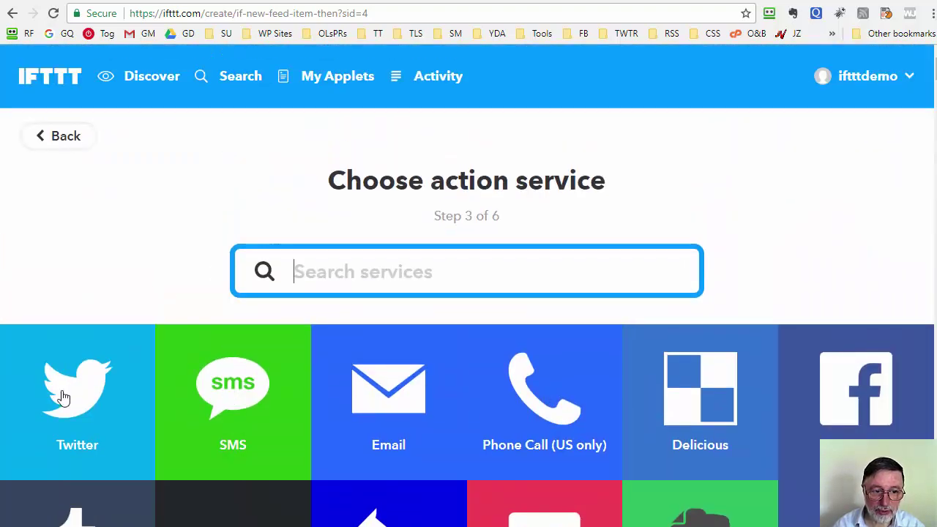
{"action": "left_click", "coordinate": [76, 397]}
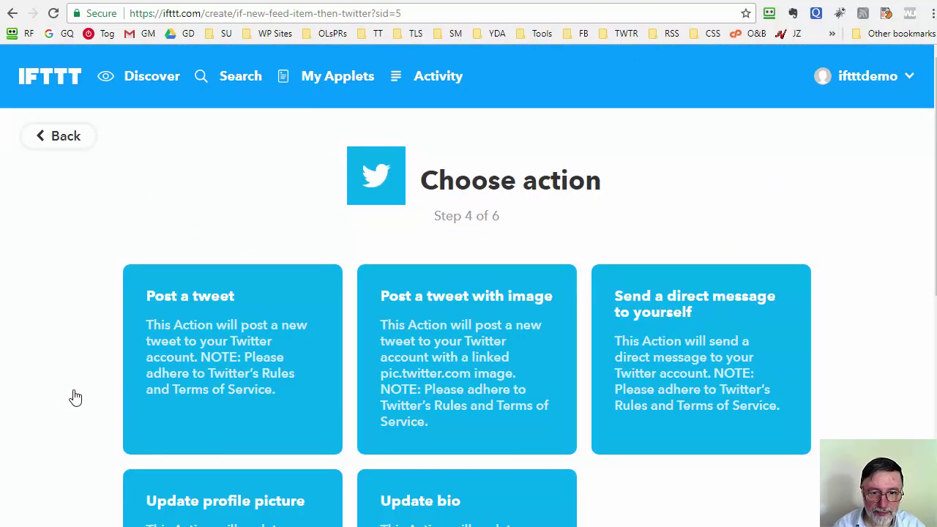
Examine the available Twitter actions and compare them with existing tweets on the Your Digital Ally profile, returning to the action choice.
{"action": "scroll", "coordinate": [75, 397], "scroll_direction": "down", "scroll_amount": 1}
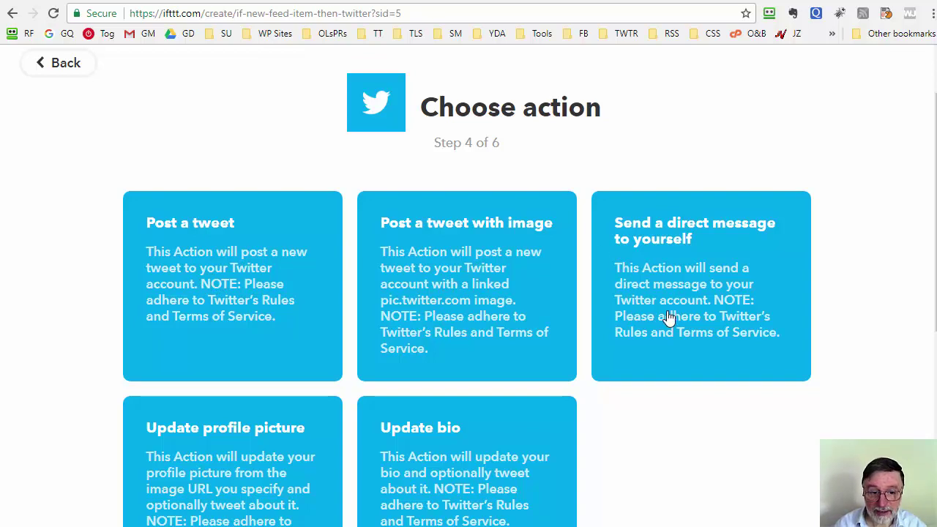
{"action": "scroll", "coordinate": [322, 350], "scroll_direction": "down", "scroll_amount": 2}
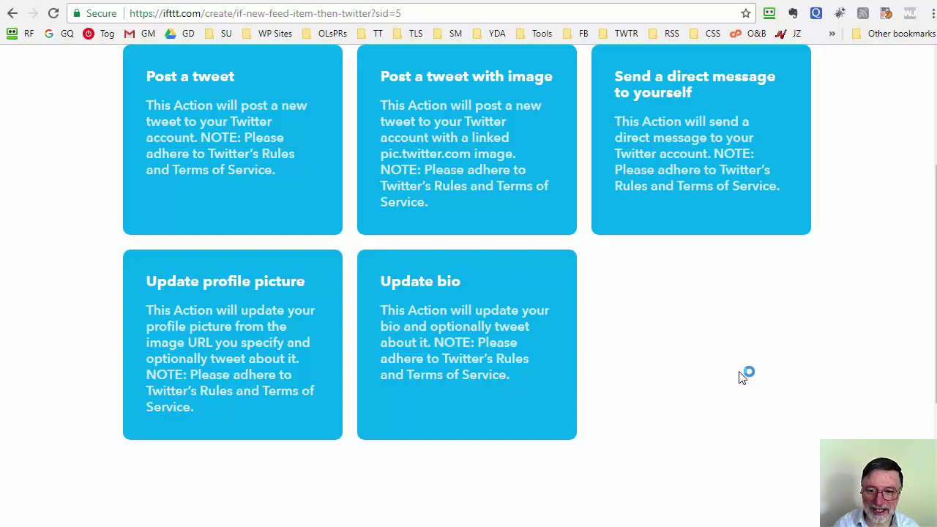
{"action": "scroll", "coordinate": [741, 376], "scroll_direction": "up", "scroll_amount": 1}
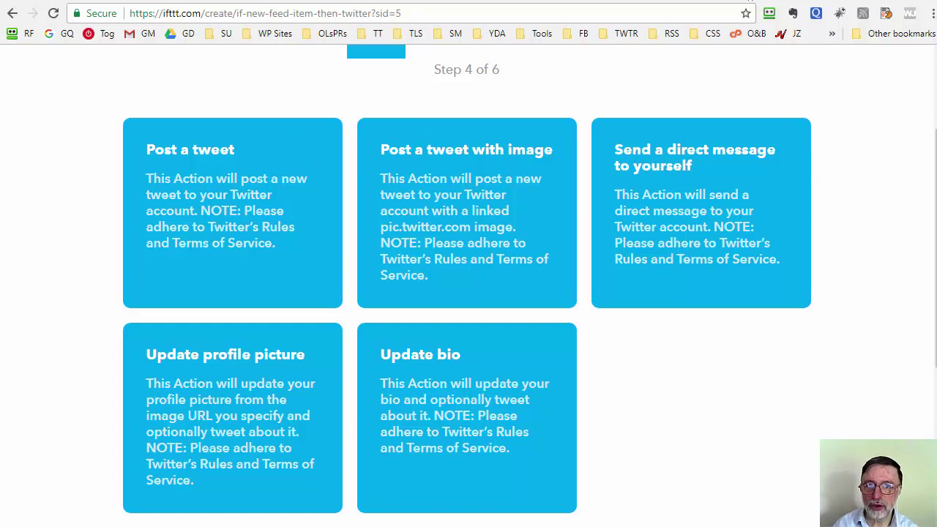
{"action": "left_click", "coordinate": [670, 1]}
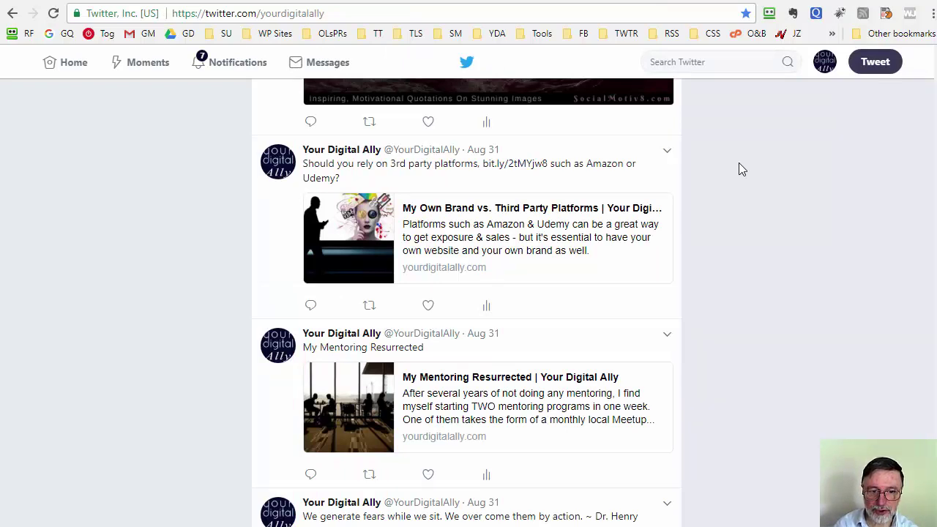
{"action": "scroll", "coordinate": [780, 189], "scroll_direction": "down", "scroll_amount": 1}
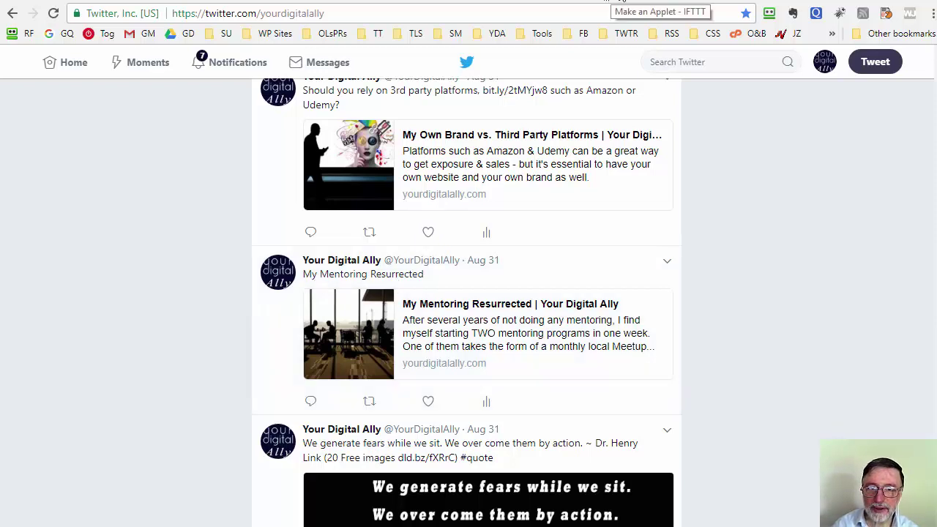
{"action": "left_click", "coordinate": [613, 1]}
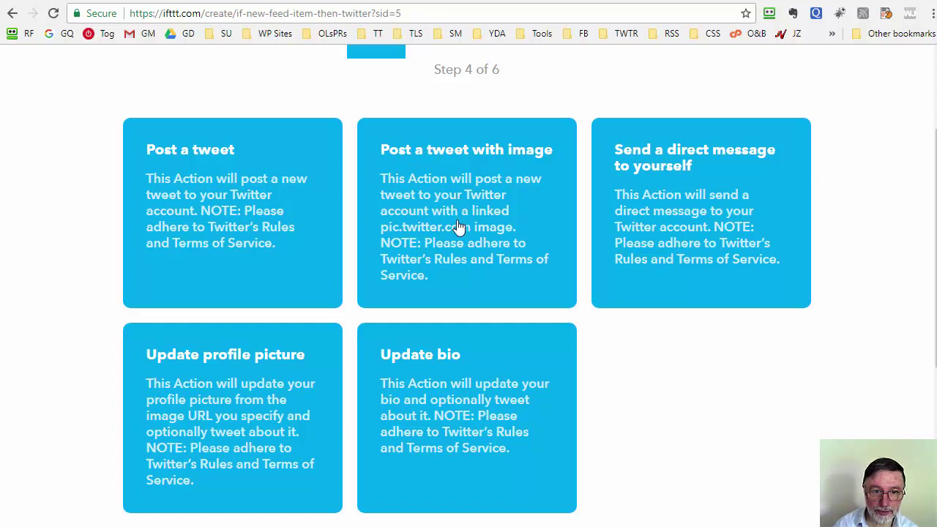
{"action": "key", "text": "ctrl+shift+Tab"}
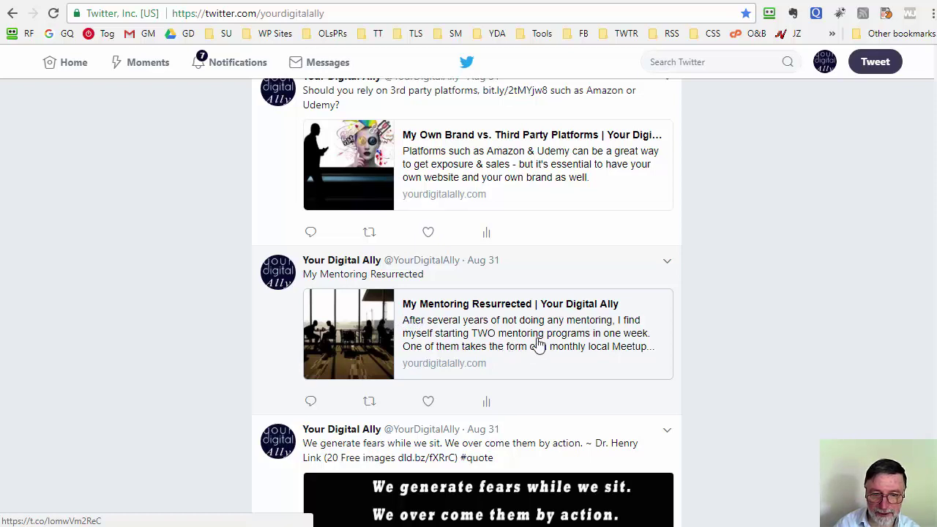
{"action": "scroll", "coordinate": [779, 355], "scroll_direction": "down", "scroll_amount": 3}
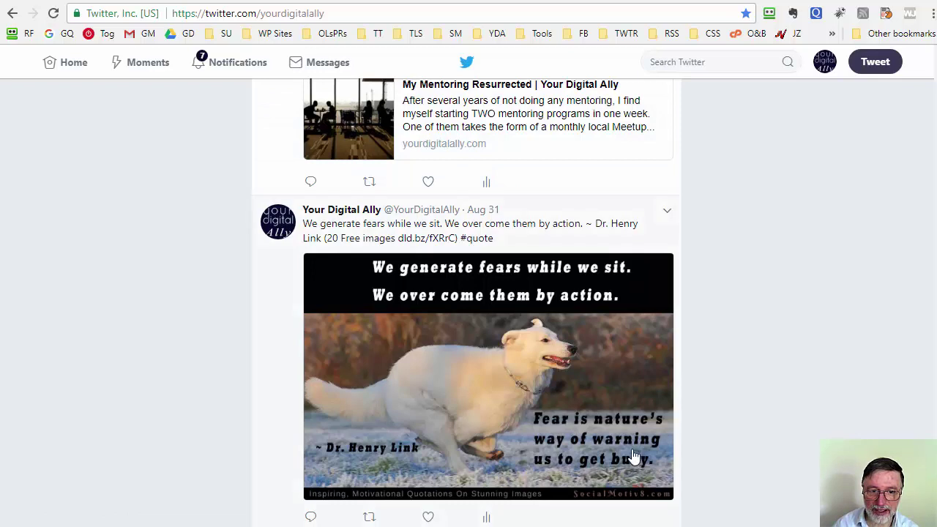
{"action": "scroll", "coordinate": [778, 408], "scroll_direction": "up", "scroll_amount": 1}
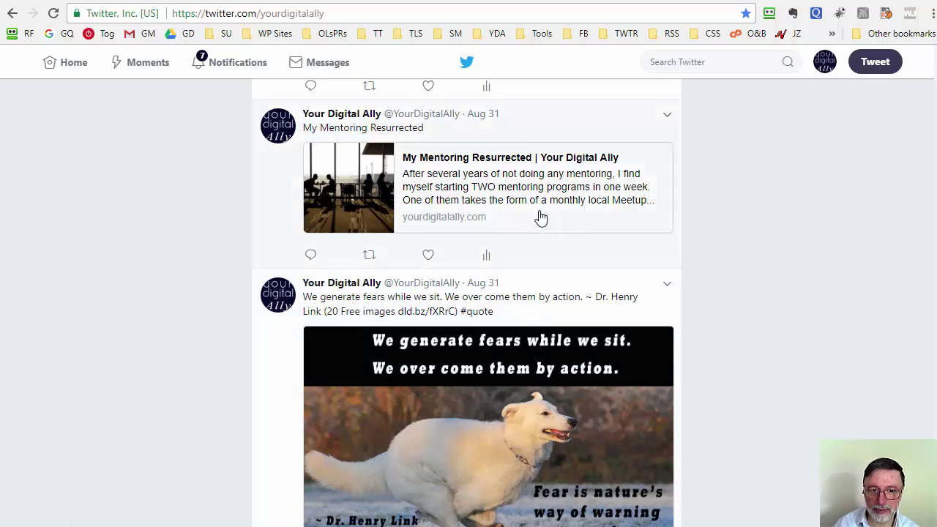
{"action": "scroll", "coordinate": [699, 317], "scroll_direction": "down", "scroll_amount": 1}
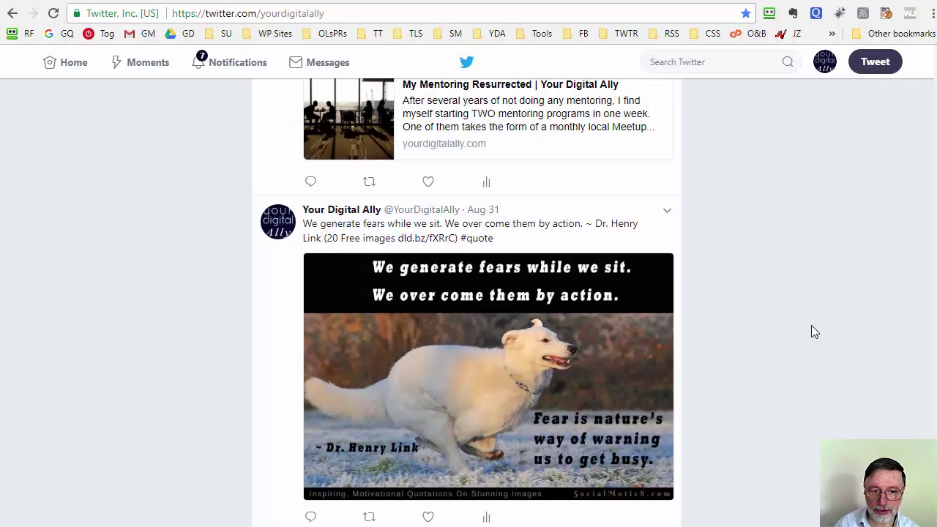
{"action": "scroll", "coordinate": [811, 332], "scroll_direction": "up", "scroll_amount": 2}
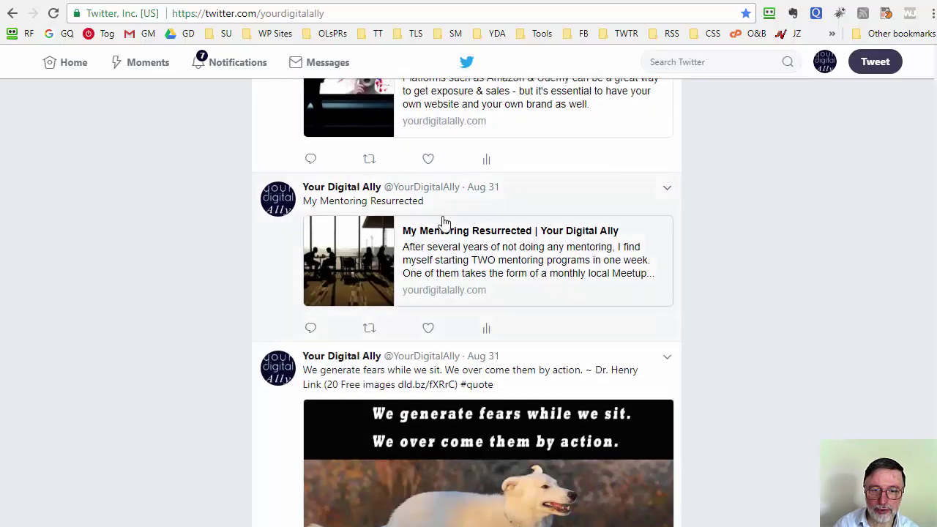
{"action": "left_click", "coordinate": [629, 1]}
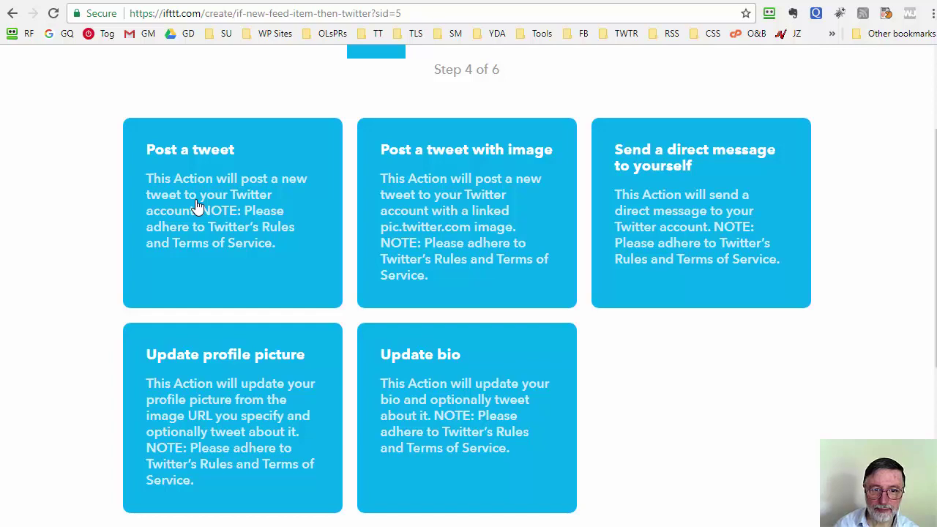
Choose the "Post a tweet" action and check which feed ingredients can be added to its tweet text.
{"action": "left_click", "coordinate": [196, 206]}
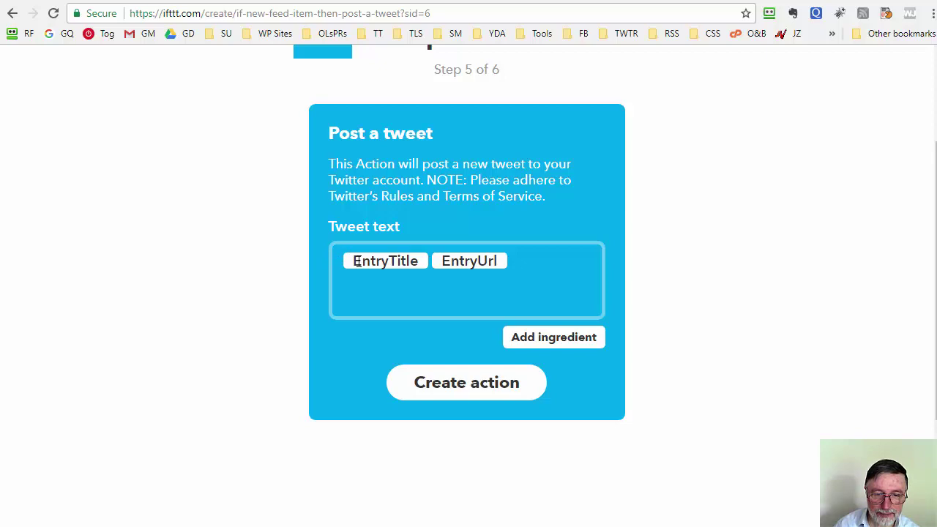
{"action": "left_click", "coordinate": [542, 344]}
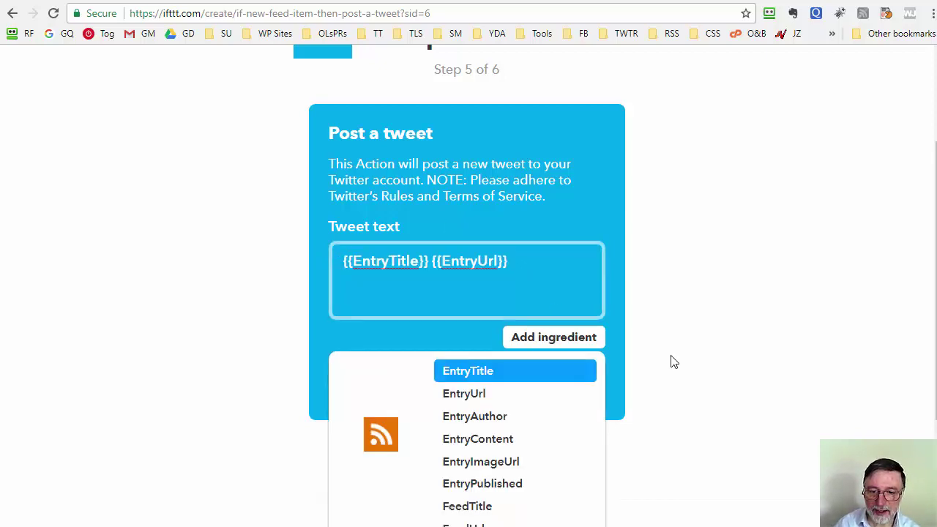
{"action": "scroll", "coordinate": [672, 361], "scroll_direction": "down", "scroll_amount": 2}
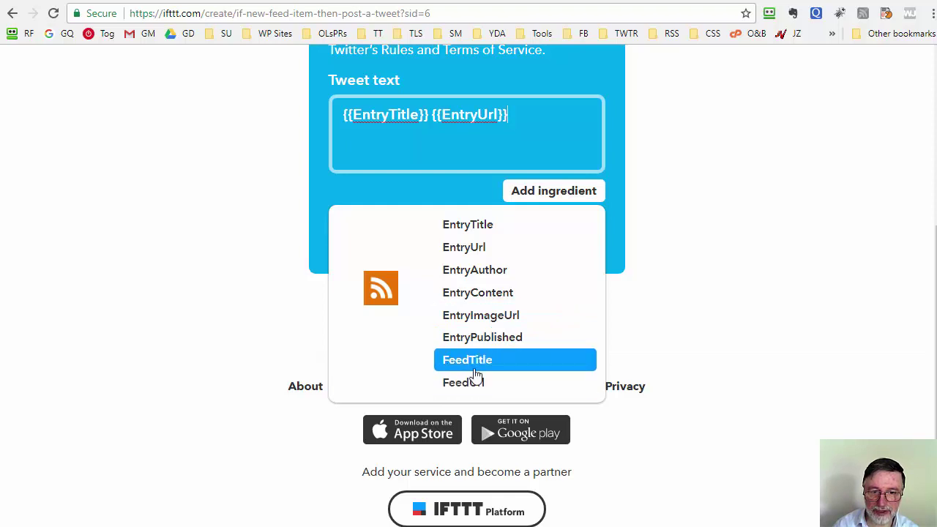
{"action": "left_click", "coordinate": [797, 240]}
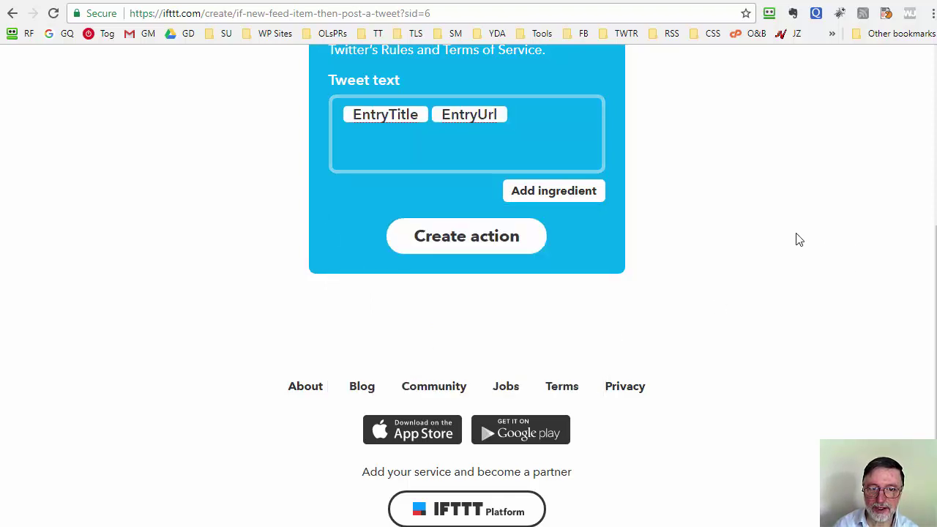
Insert "I've just made a new blog post:" before the entry title and URL in the tweet text, and create the action.
{"action": "left_click", "coordinate": [340, 111]}
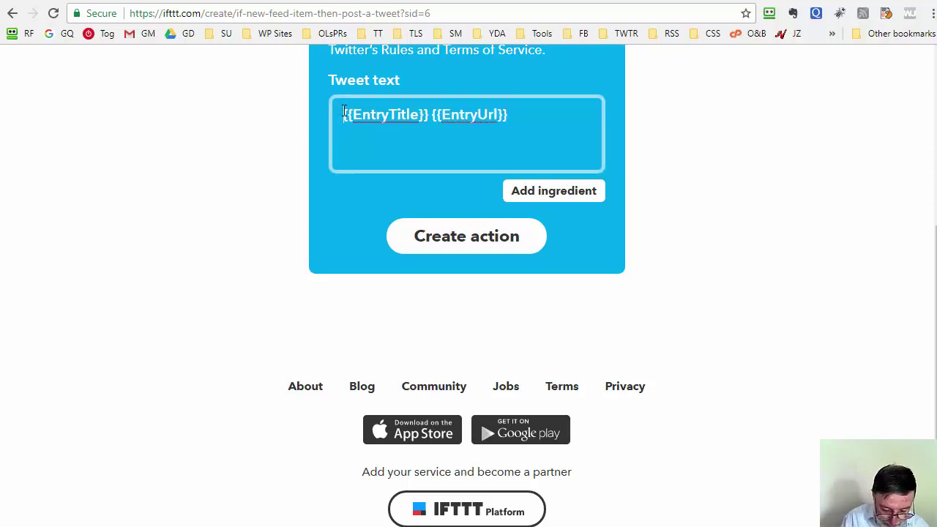
{"action": "type", "text": "I've just made a new blog post:"}
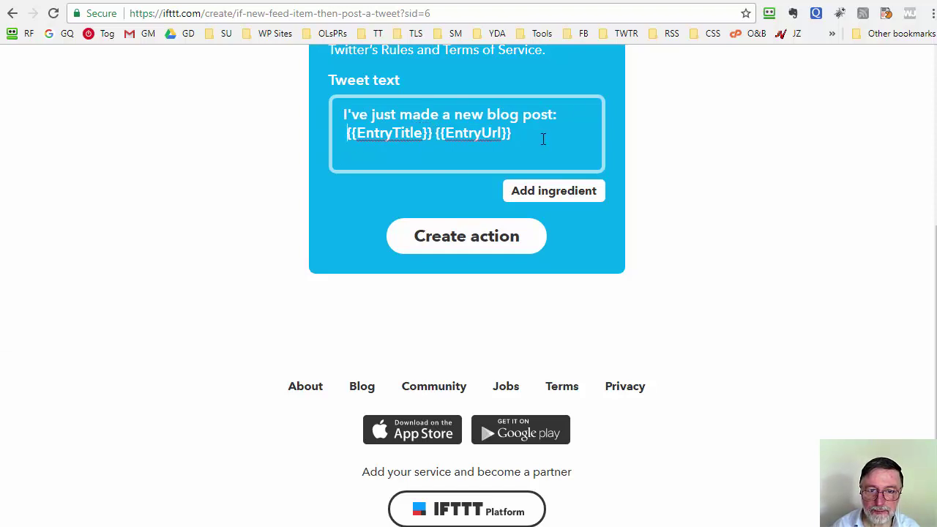
{"action": "left_click", "coordinate": [454, 242]}
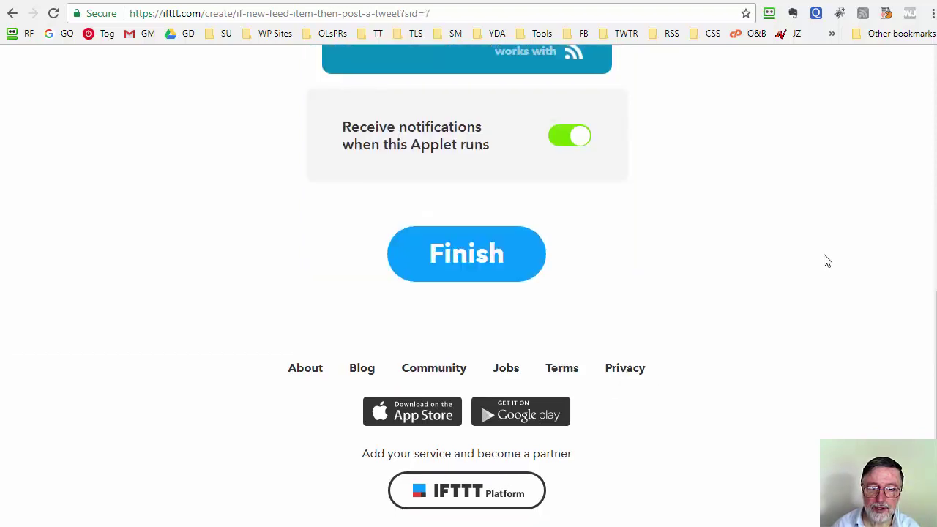
Review the applet summary and finish the applet with run notifications left on.
{"action": "scroll", "coordinate": [828, 261], "scroll_direction": "up", "scroll_amount": 3}
{"action": "scroll", "coordinate": [828, 261], "scroll_direction": "up", "scroll_amount": 2}
{"action": "scroll", "coordinate": [825, 259], "scroll_direction": "down", "scroll_amount": 3}
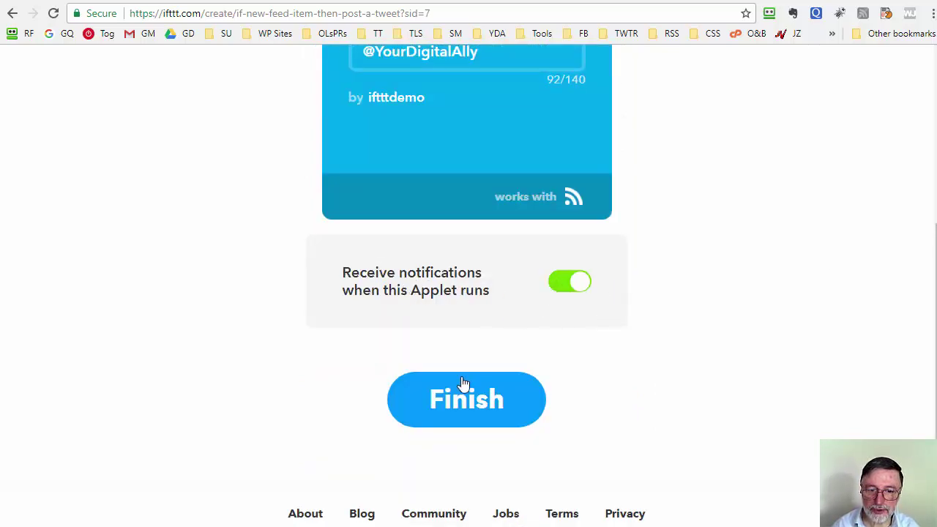
{"action": "left_click", "coordinate": [457, 407]}
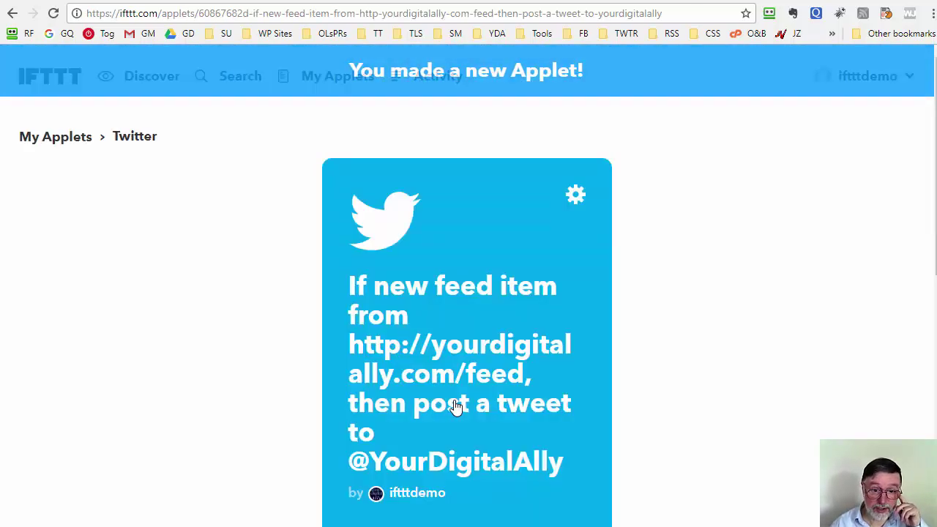
Run an immediate check of the new feed-to-Twitter applet.
{"action": "scroll", "coordinate": [640, 395], "scroll_direction": "down", "scroll_amount": 3}
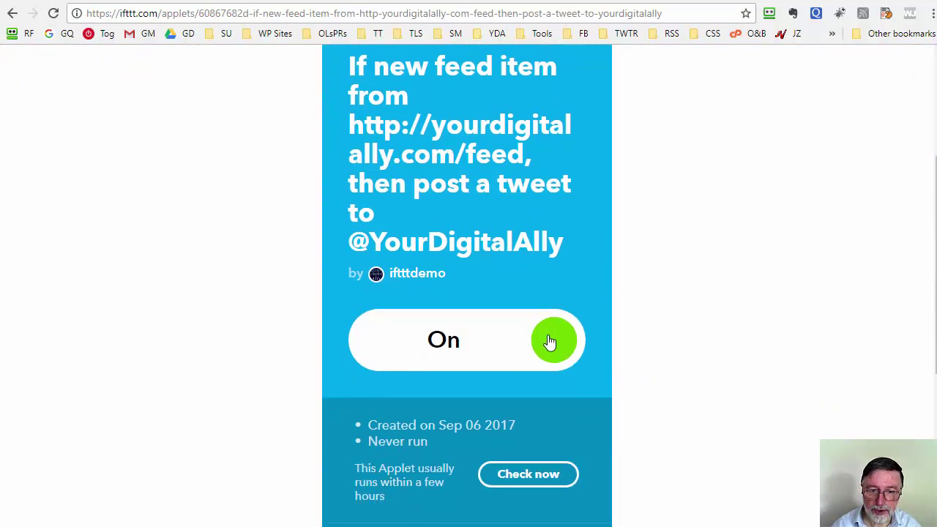
{"action": "scroll", "coordinate": [716, 357], "scroll_direction": "down", "scroll_amount": 1}
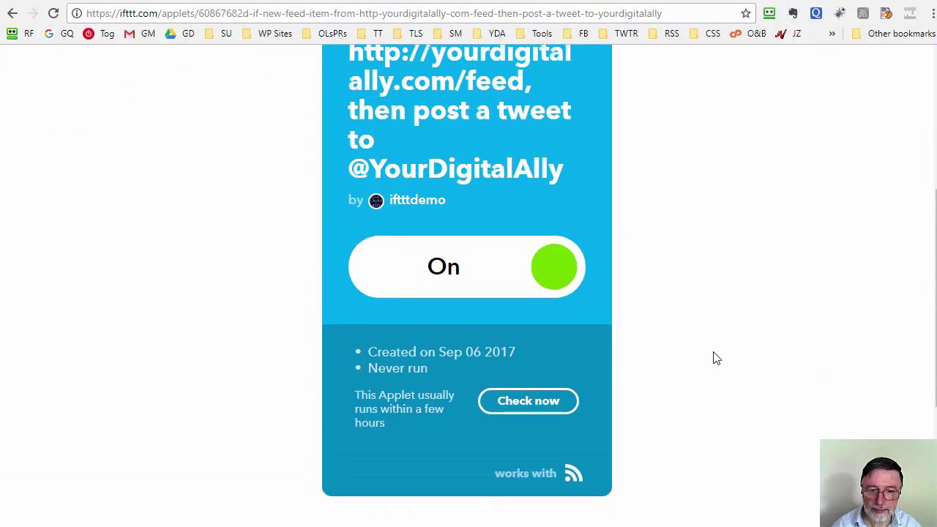
{"action": "left_click", "coordinate": [522, 402]}
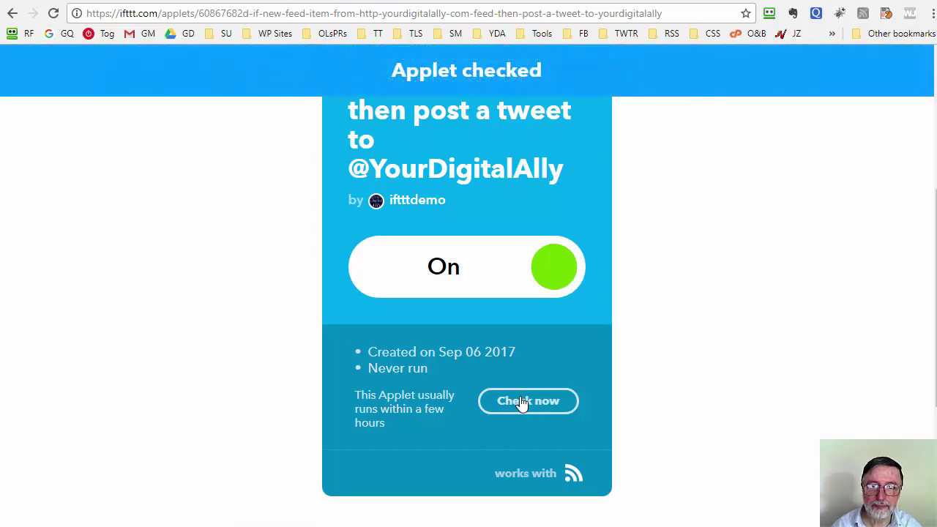
Look over the finished applet's page and go back to the My Applets overview.
{"action": "scroll", "coordinate": [917, 291], "scroll_direction": "up", "scroll_amount": 3}
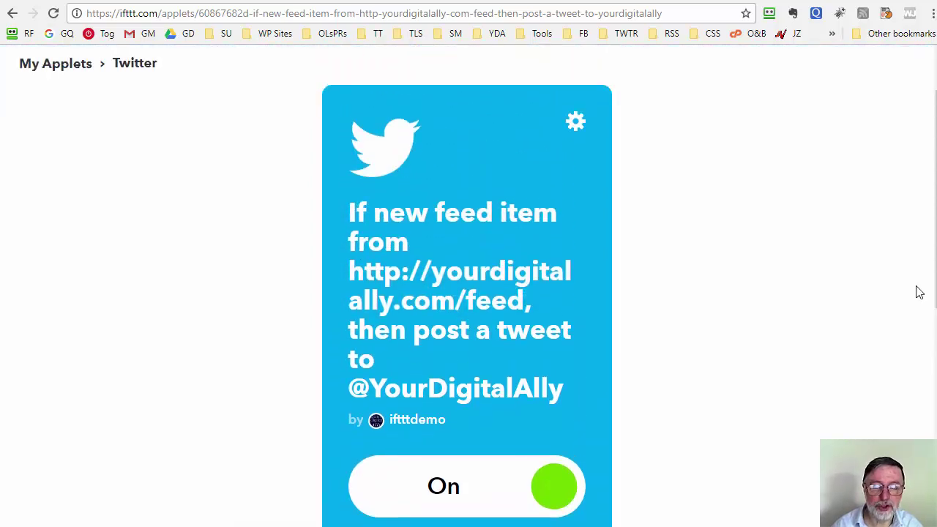
{"action": "scroll", "coordinate": [920, 292], "scroll_direction": "down", "scroll_amount": 3}
{"action": "scroll", "coordinate": [920, 292], "scroll_direction": "up", "scroll_amount": 2}
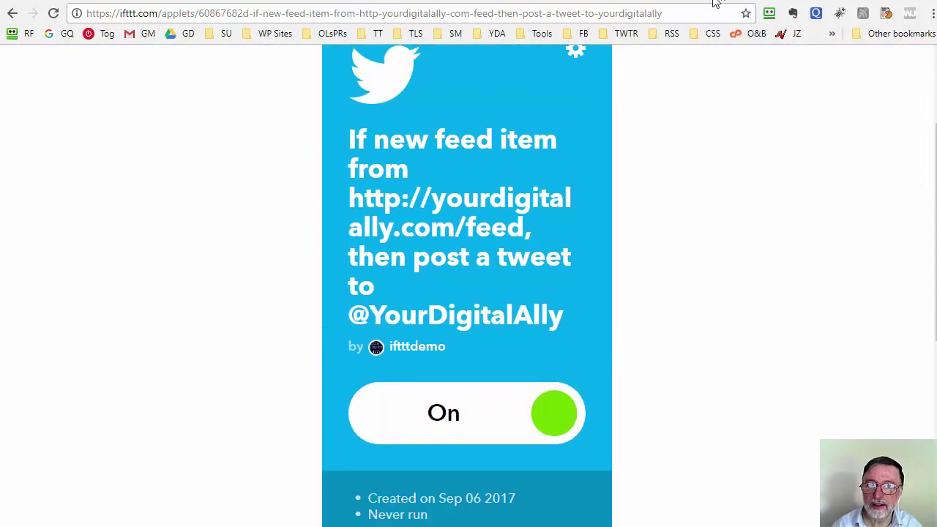
{"action": "scroll", "coordinate": [739, 225], "scroll_direction": "down", "scroll_amount": 1}
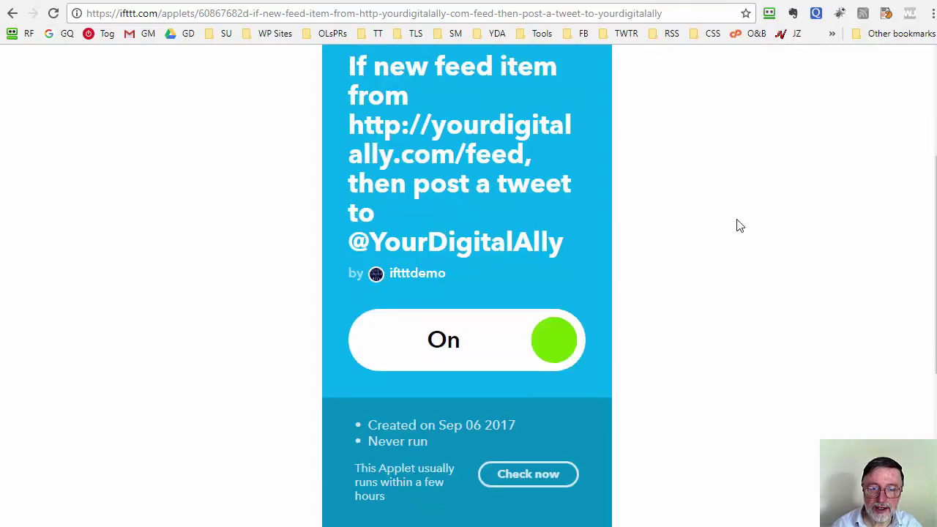
{"action": "scroll", "coordinate": [740, 226], "scroll_direction": "up", "scroll_amount": 3}
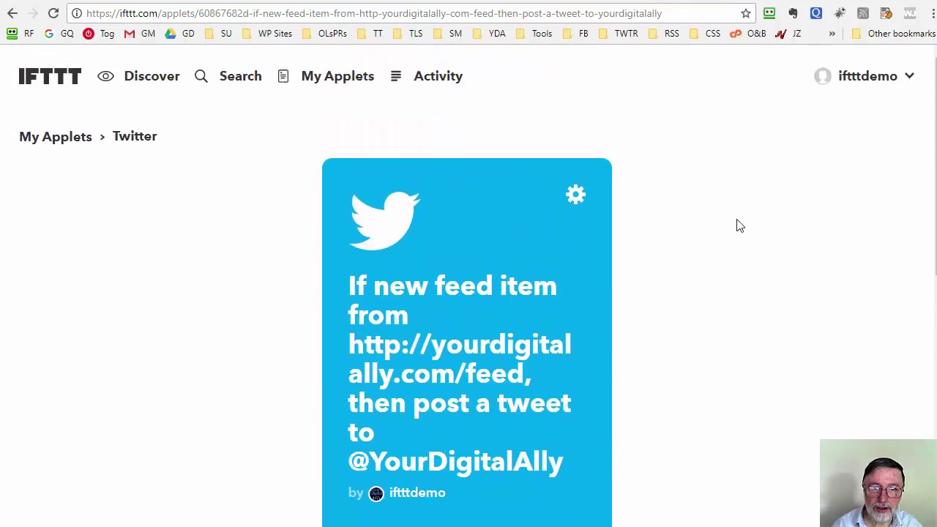
{"action": "left_click", "coordinate": [59, 141]}
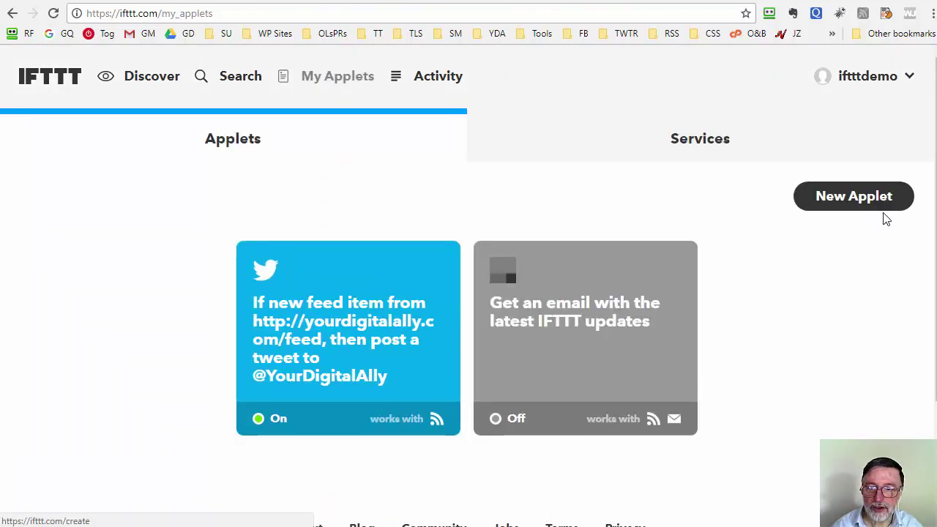
Start a new applet, browse the available trigger services and open the Facebook Pages connection page.
{"action": "left_click", "coordinate": [849, 203]}
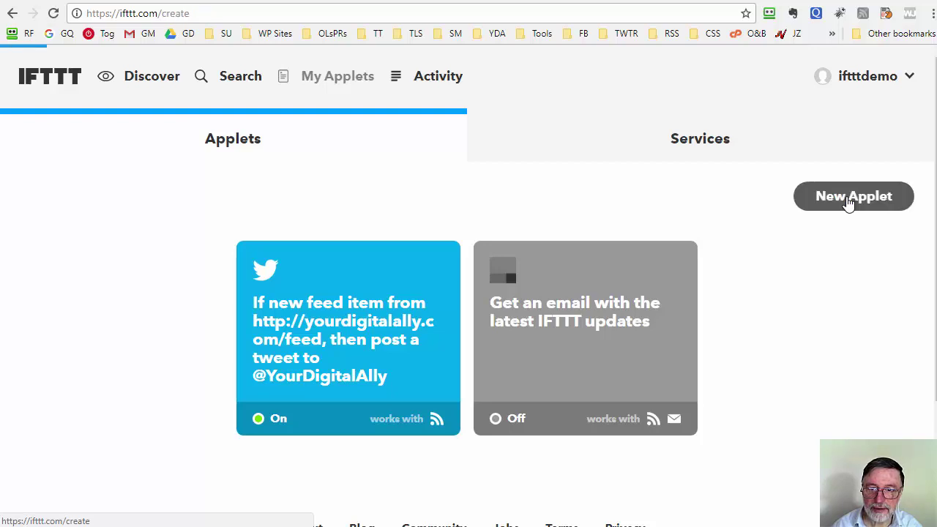
{"action": "left_click", "coordinate": [293, 288]}
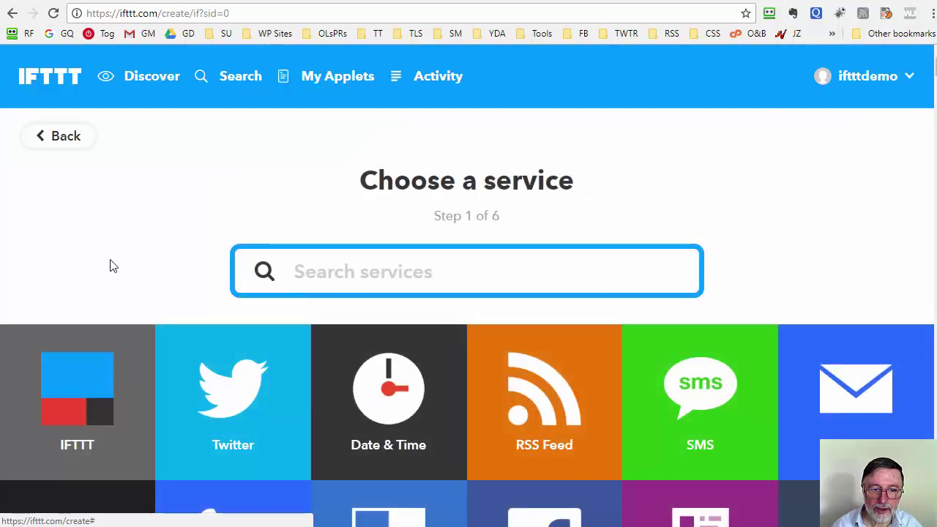
{"action": "scroll", "coordinate": [84, 256], "scroll_direction": "down", "scroll_amount": 3}
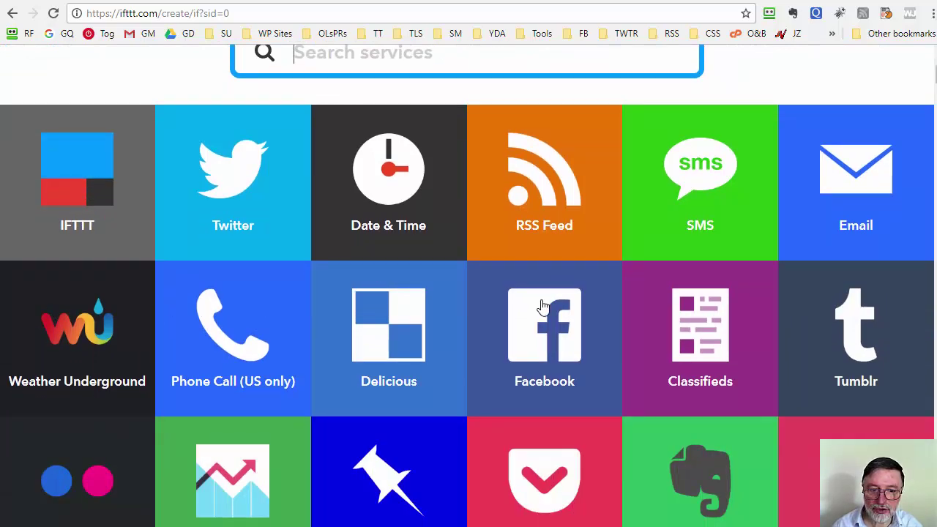
{"action": "scroll", "coordinate": [543, 311], "scroll_direction": "down", "scroll_amount": 3}
{"action": "scroll", "coordinate": [542, 308], "scroll_direction": "down", "scroll_amount": 2}
{"action": "scroll", "coordinate": [544, 234], "scroll_direction": "up", "scroll_amount": 2}
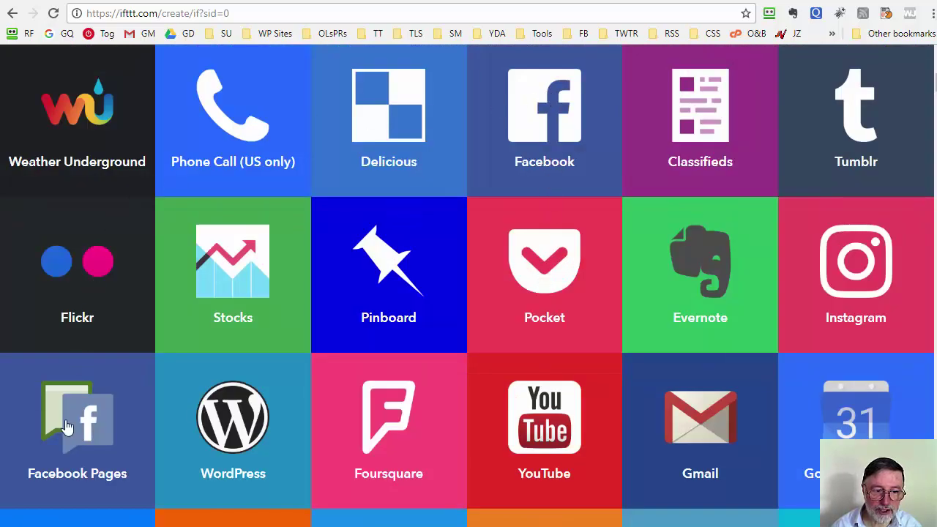
{"action": "left_click", "coordinate": [84, 436]}
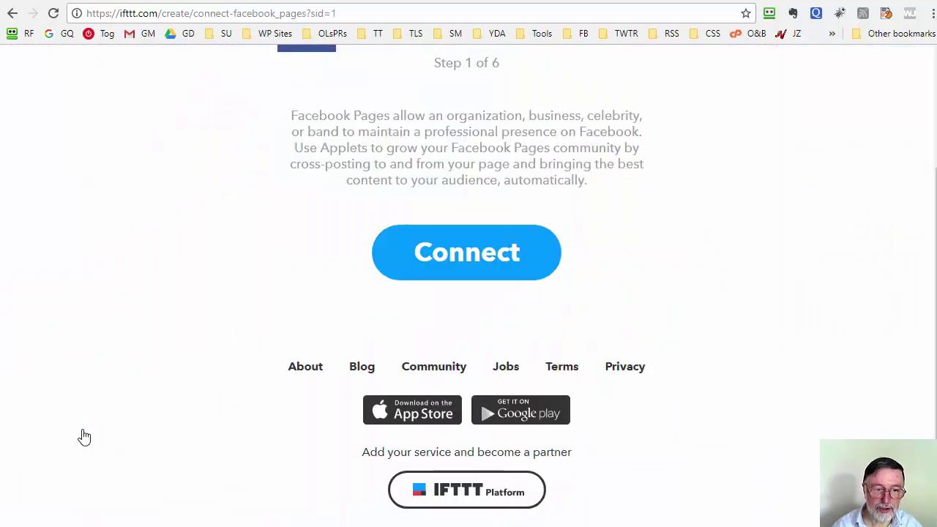
{"action": "scroll", "coordinate": [705, 156], "scroll_direction": "up", "scroll_amount": 2}
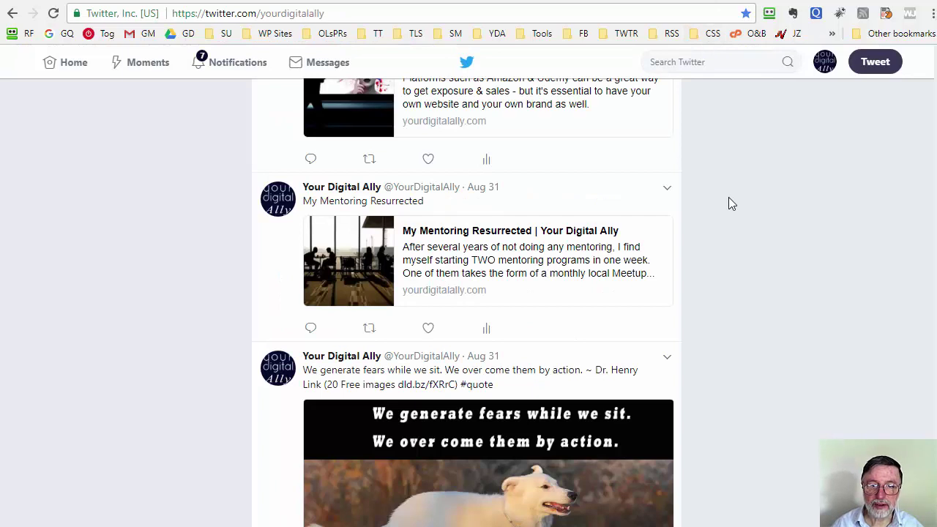
On the Your Digital Ally Twitter profile, examine how the Aug 31 tweets present blog post links and quote images.
{"action": "scroll", "coordinate": [725, 200], "scroll_direction": "up", "scroll_amount": 3}
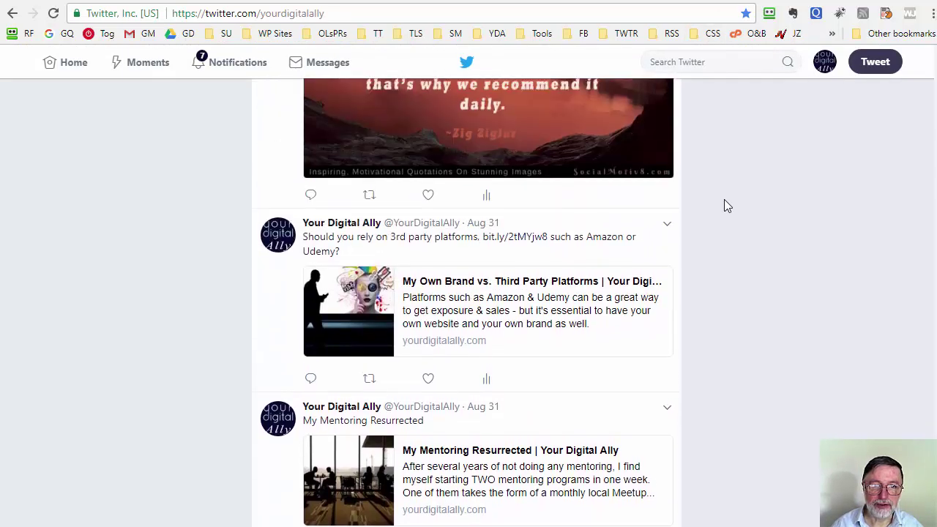
{"action": "scroll", "coordinate": [724, 199], "scroll_direction": "down", "scroll_amount": 1}
{"action": "scroll", "coordinate": [724, 199], "scroll_direction": "down", "scroll_amount": 1}
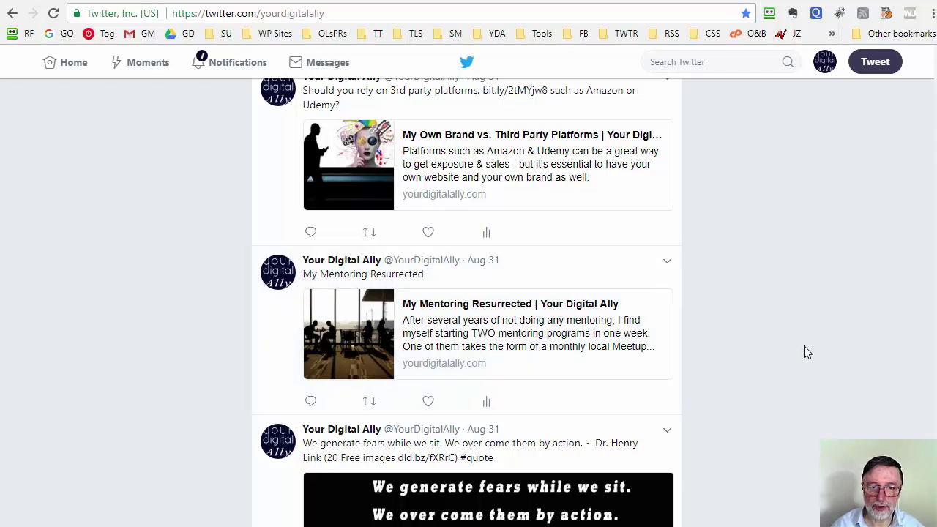
{"action": "scroll", "coordinate": [804, 347], "scroll_direction": "up", "scroll_amount": 2}
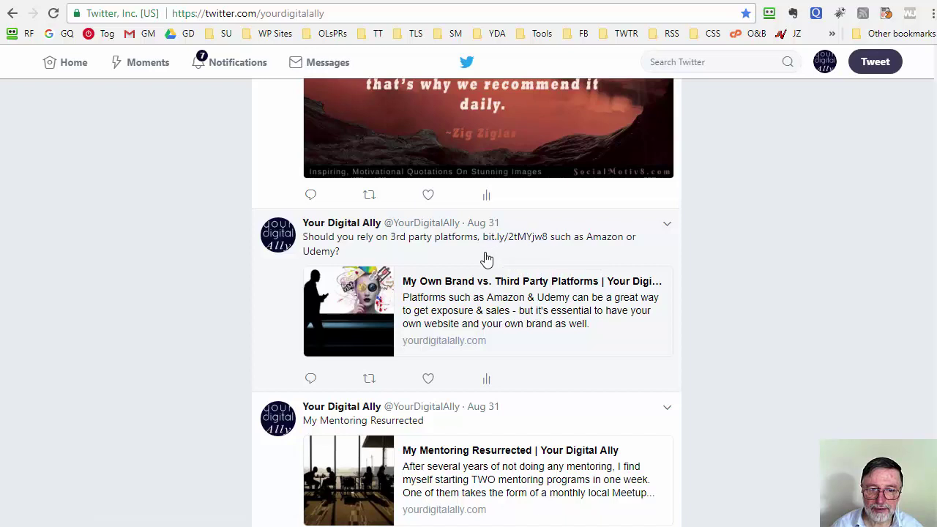
{"action": "scroll", "coordinate": [809, 303], "scroll_direction": "up", "scroll_amount": 3}
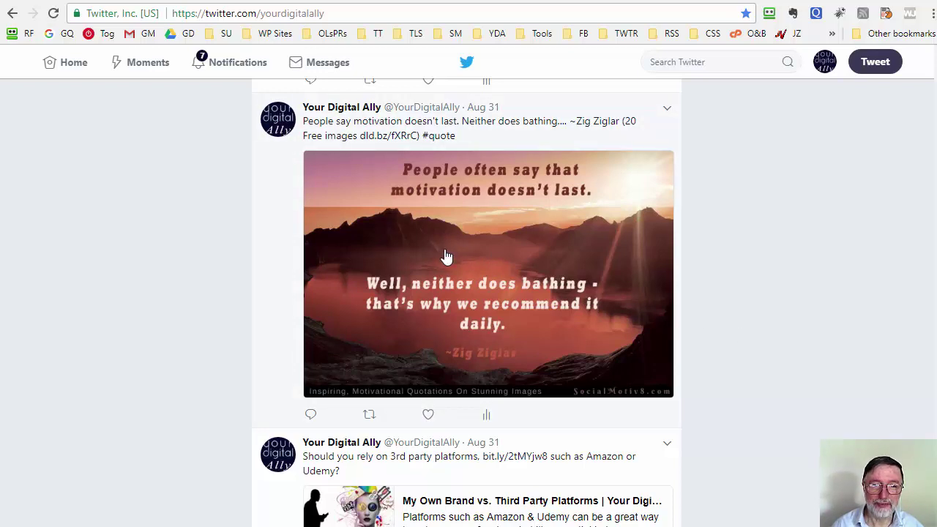
{"action": "scroll", "coordinate": [842, 360], "scroll_direction": "down", "scroll_amount": 3}
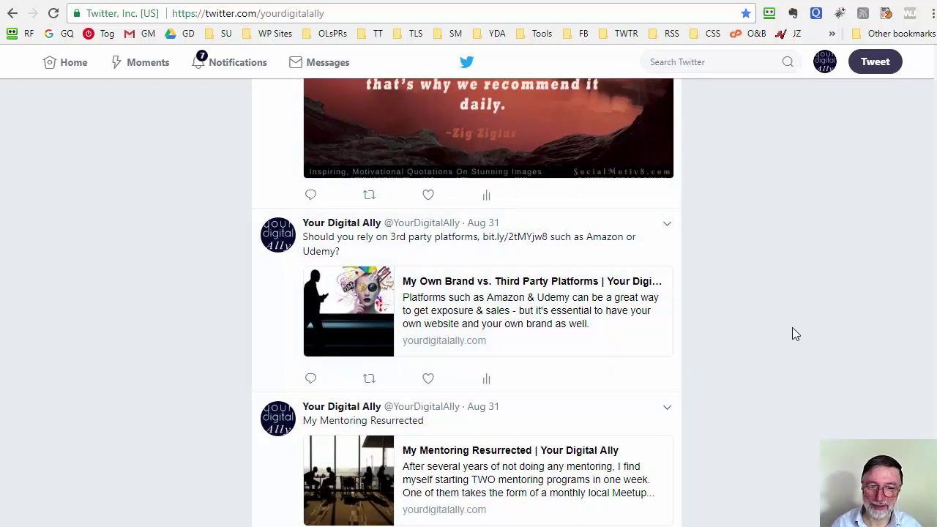
{"action": "scroll", "coordinate": [793, 331], "scroll_direction": "up", "scroll_amount": 3}
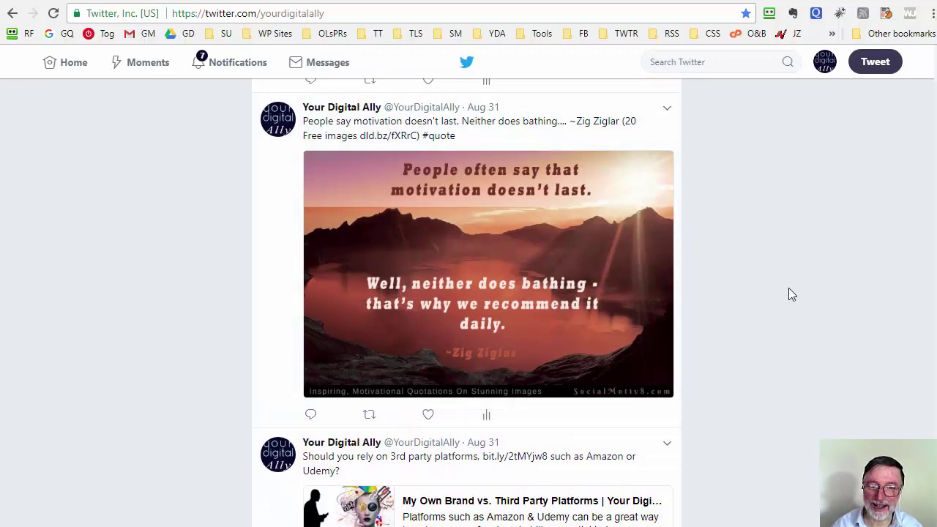
Review the Sep 1 tweets on the timeline, comparing blog post links worded within a sentence with the quote image posts.
{"action": "scroll", "coordinate": [789, 287], "scroll_direction": "up", "scroll_amount": 4}
{"action": "scroll", "coordinate": [788, 288], "scroll_direction": "up", "scroll_amount": 8}
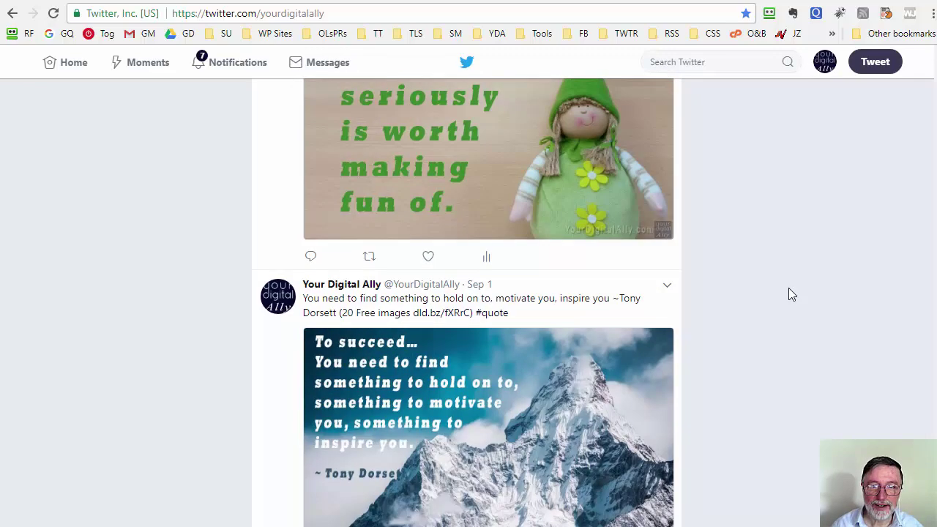
{"action": "scroll", "coordinate": [789, 294], "scroll_direction": "up", "scroll_amount": 1}
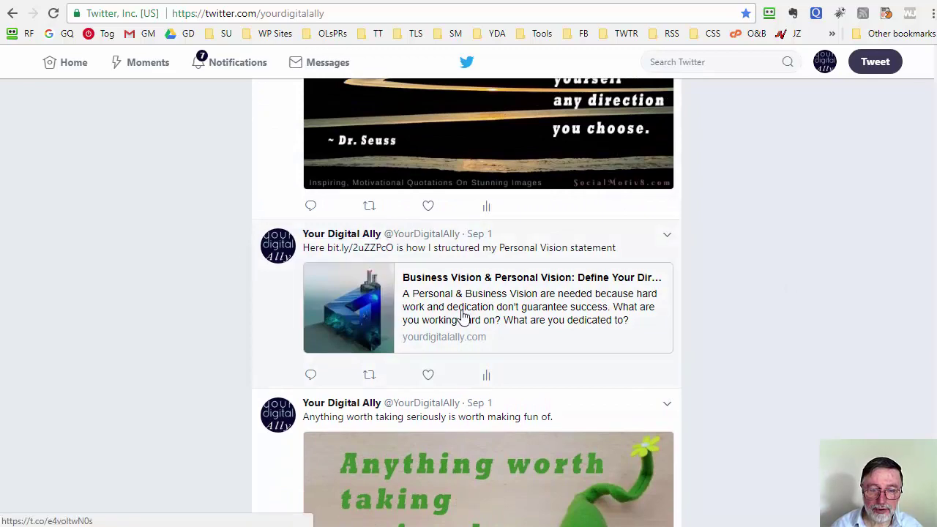
{"action": "scroll", "coordinate": [840, 347], "scroll_direction": "up", "scroll_amount": 5}
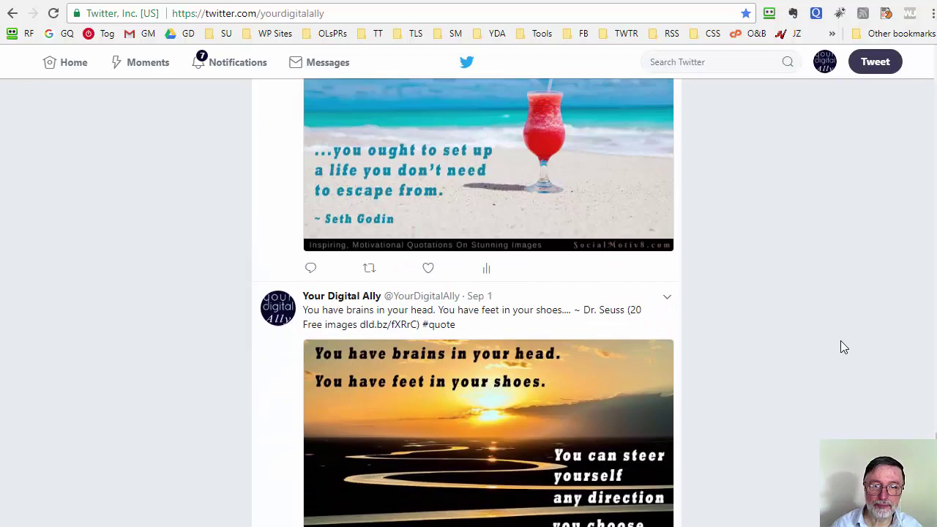
{"action": "scroll", "coordinate": [841, 347], "scroll_direction": "up", "scroll_amount": 4}
{"action": "scroll", "coordinate": [841, 347], "scroll_direction": "up", "scroll_amount": 1}
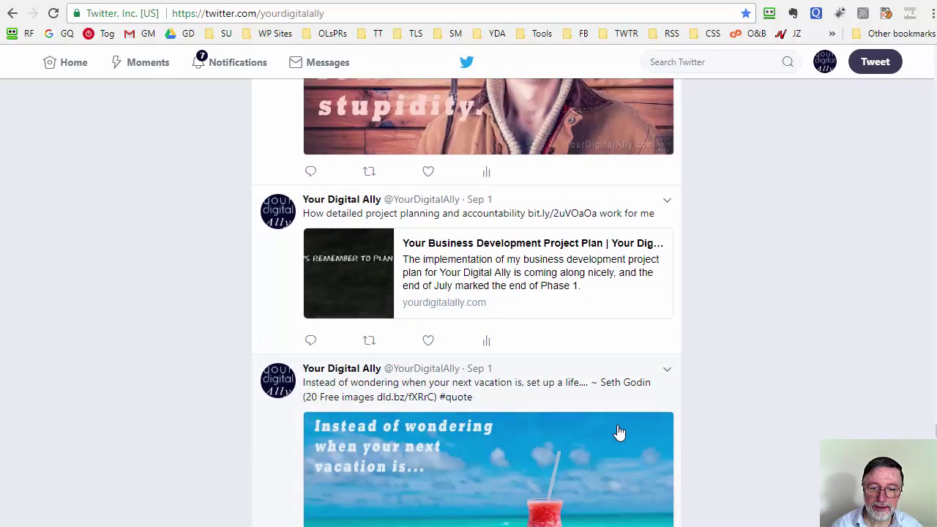
{"action": "scroll", "coordinate": [863, 408], "scroll_direction": "down", "scroll_amount": 3}
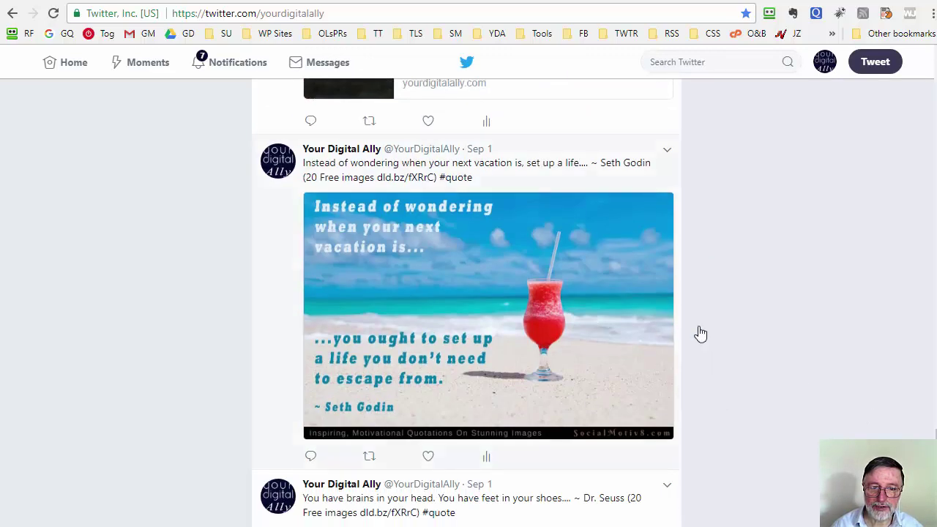
{"action": "scroll", "coordinate": [842, 362], "scroll_direction": "up", "scroll_amount": 3}
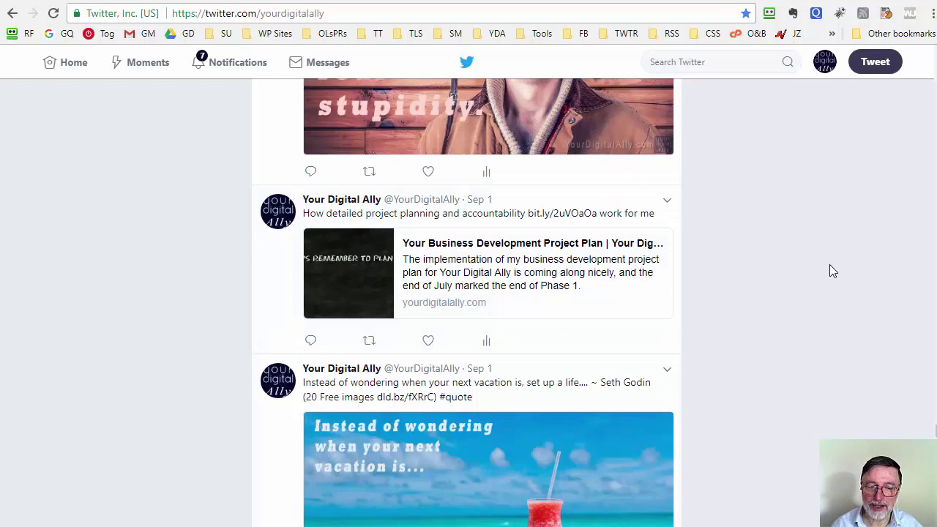
{"action": "scroll", "coordinate": [830, 266], "scroll_direction": "up", "scroll_amount": 3}
{"action": "scroll", "coordinate": [830, 266], "scroll_direction": "down", "scroll_amount": 2}
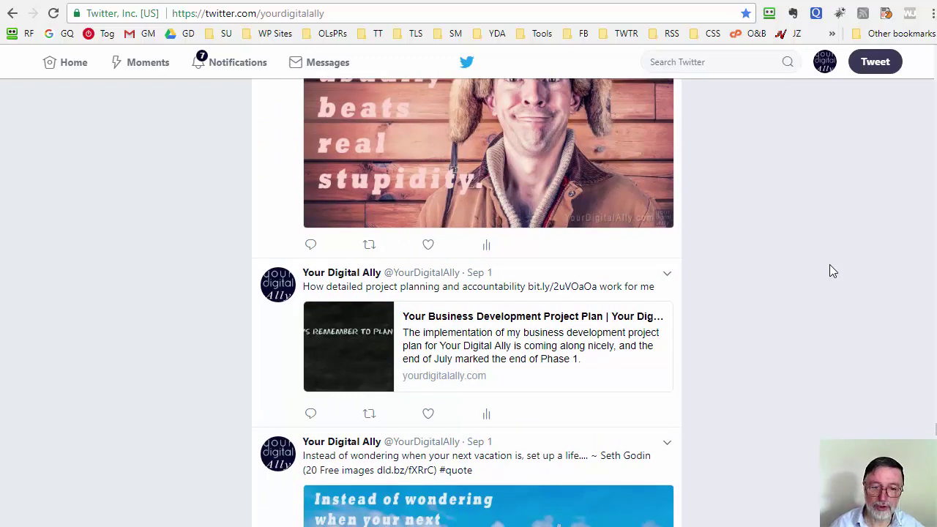
{"action": "scroll", "coordinate": [831, 266], "scroll_direction": "up", "scroll_amount": 2}
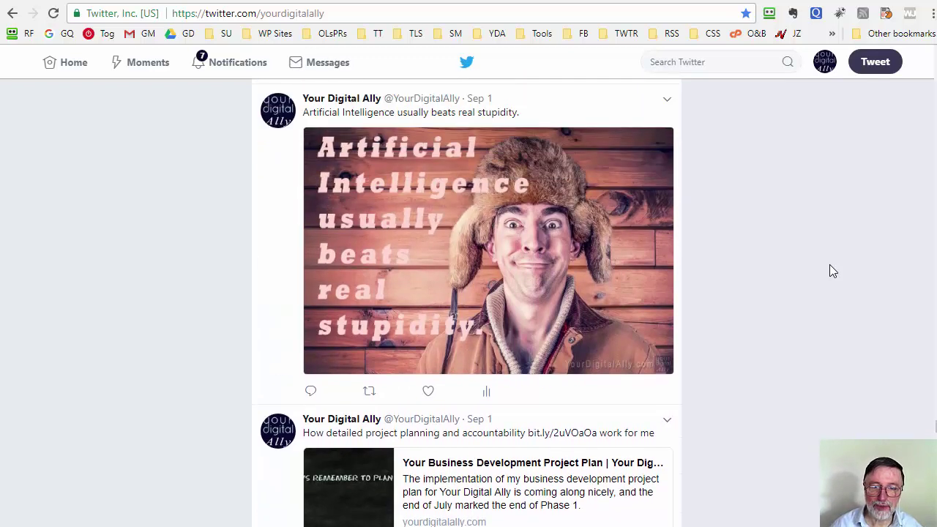
{"action": "scroll", "coordinate": [832, 271], "scroll_direction": "up", "scroll_amount": 5}
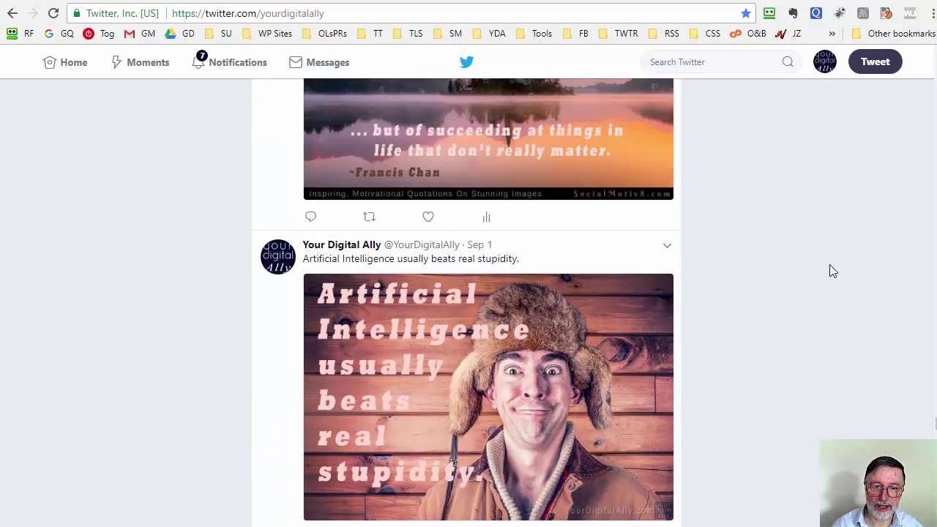
{"action": "scroll", "coordinate": [833, 271], "scroll_direction": "up", "scroll_amount": 6}
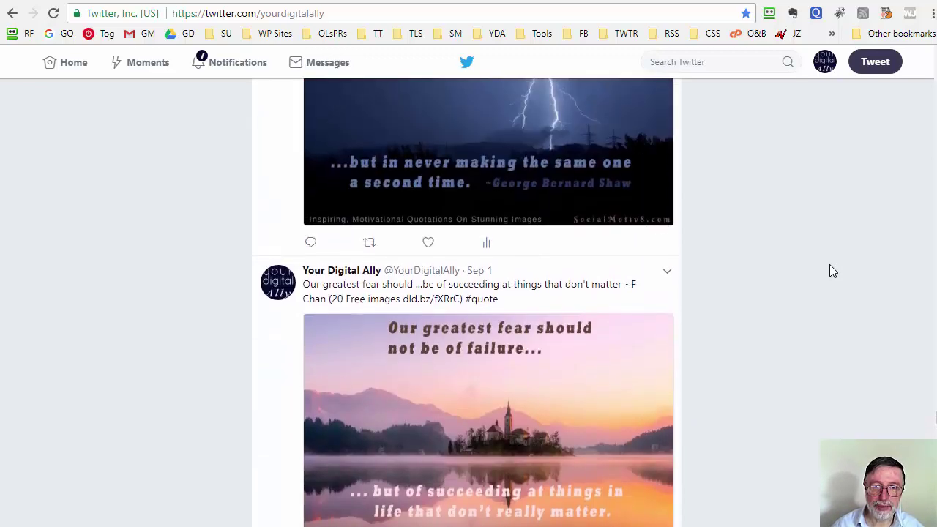
{"action": "scroll", "coordinate": [833, 271], "scroll_direction": "down", "scroll_amount": 15}
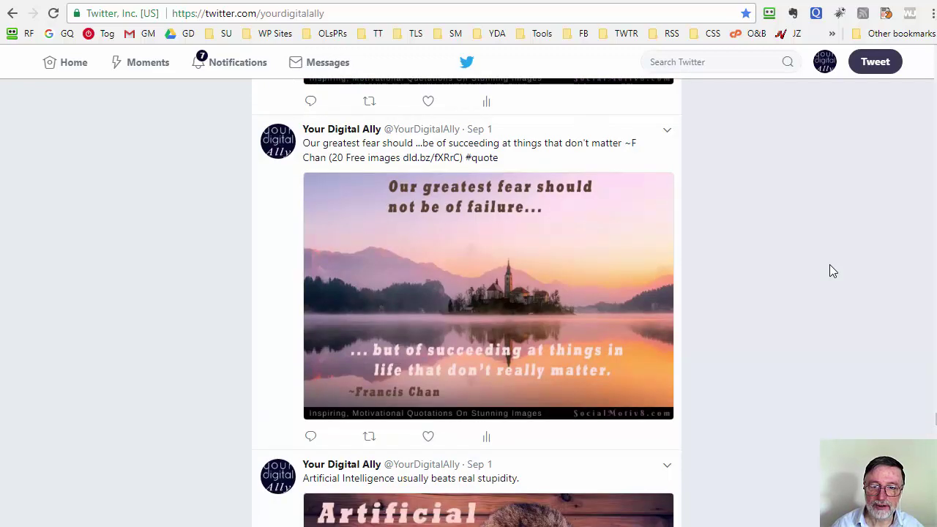